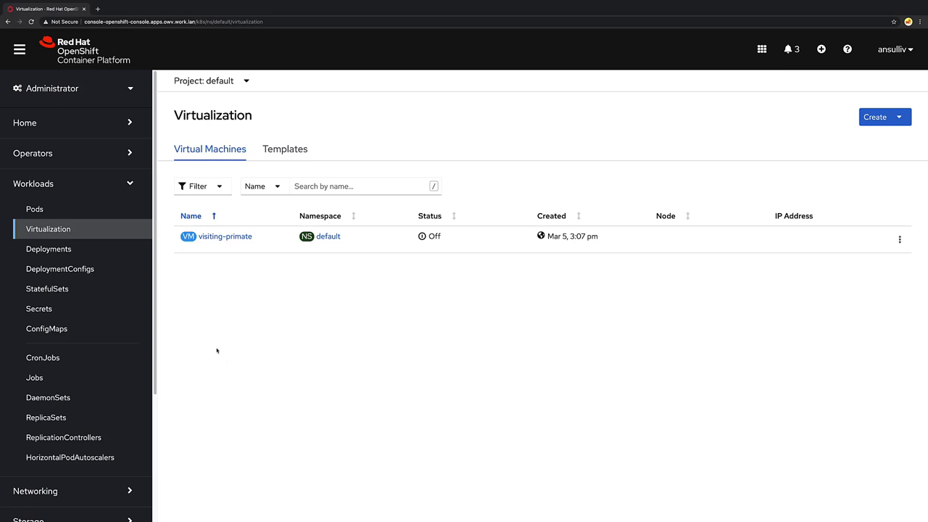
Expand the Storage section in the console sidebar
click(132, 185)
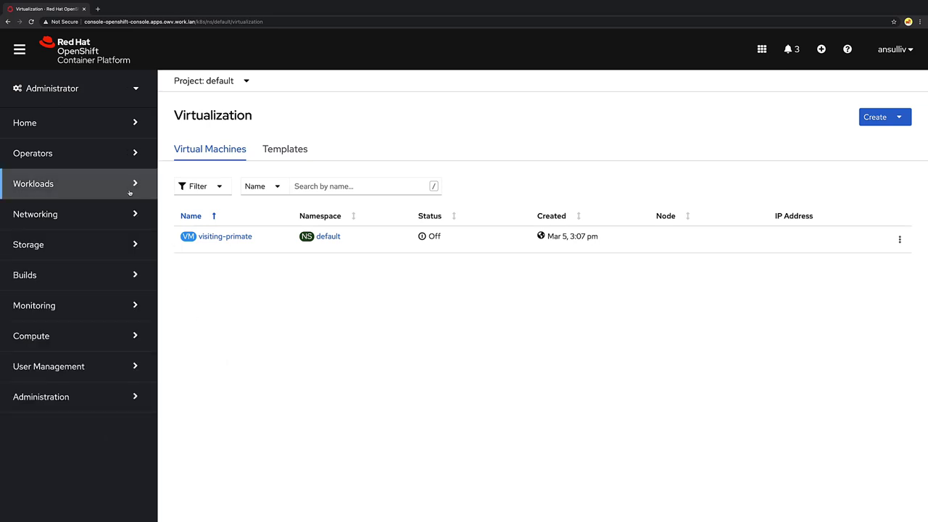
Start creating a PersistentVolumeClaim using the With Data upload form
click(51, 246)
click(58, 289)
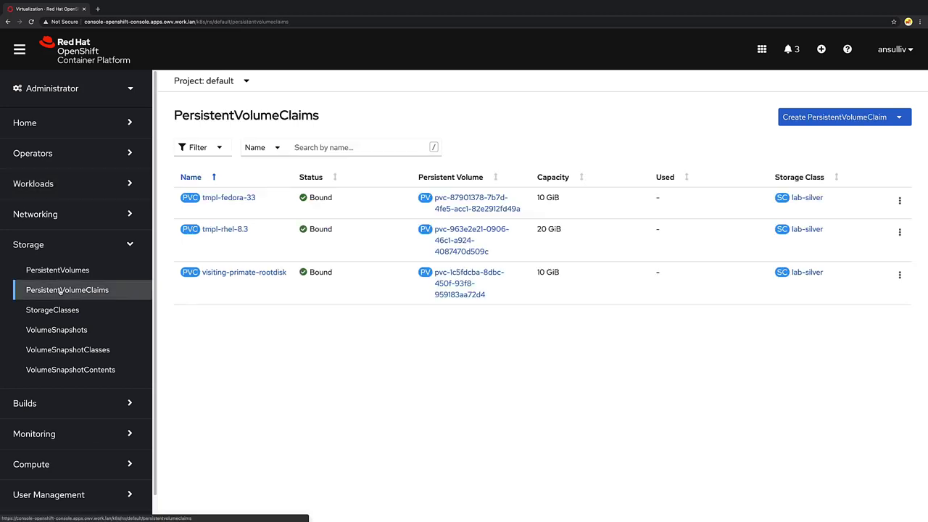
click(811, 122)
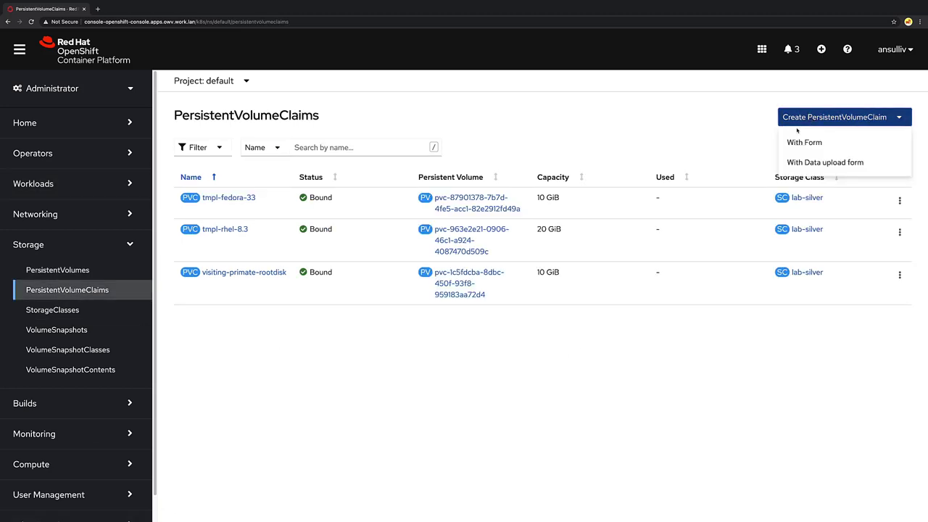
click(811, 163)
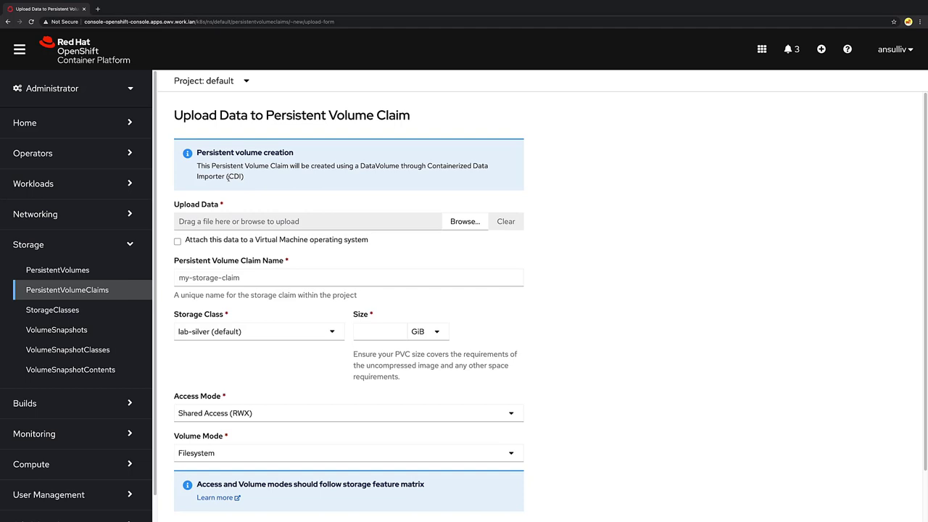
Select the local Windows Server evaluation ISO as the upload file
click(464, 222)
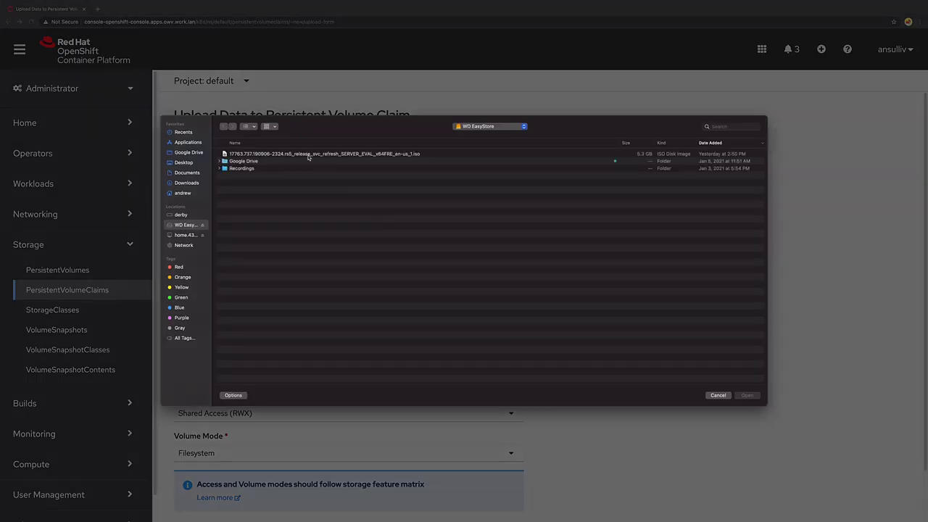
click(311, 155)
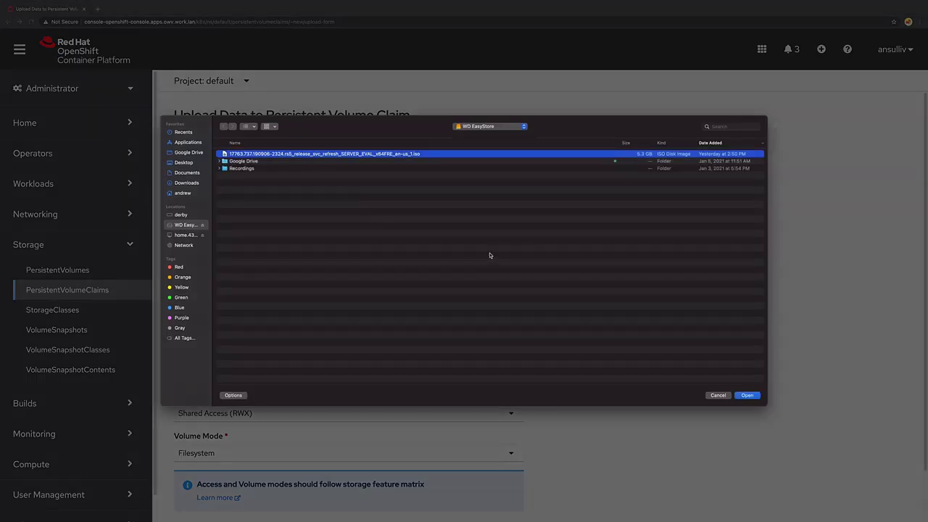
click(747, 395)
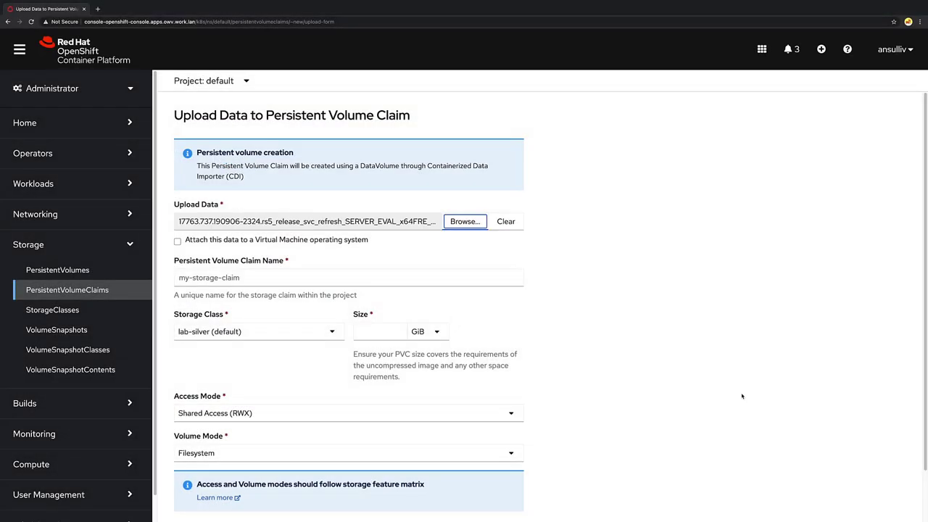
scroll(507, 338, down, 1)
Name the claim iso-server2019, size it 10 GiB and begin the upload
click(190, 267)
click(189, 285)
scroll(239, 303, down, 3)
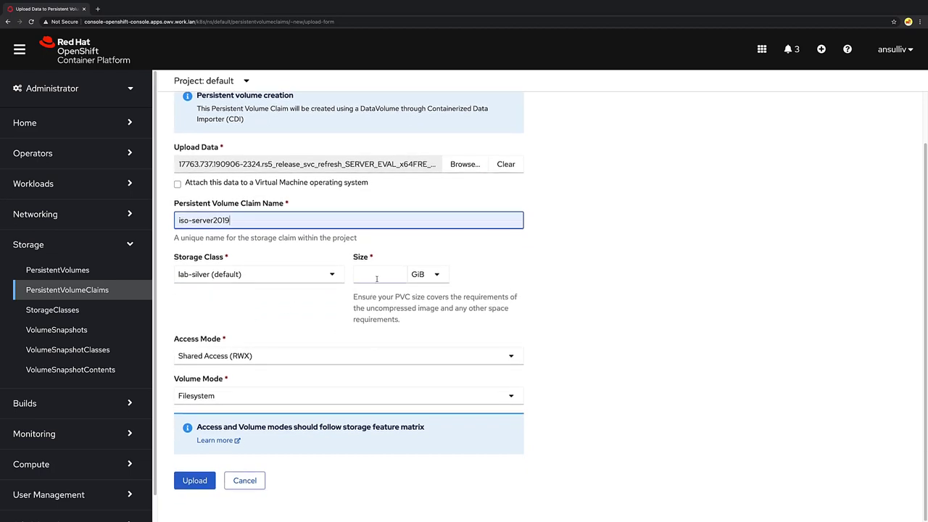
click(376, 278)
text(10)
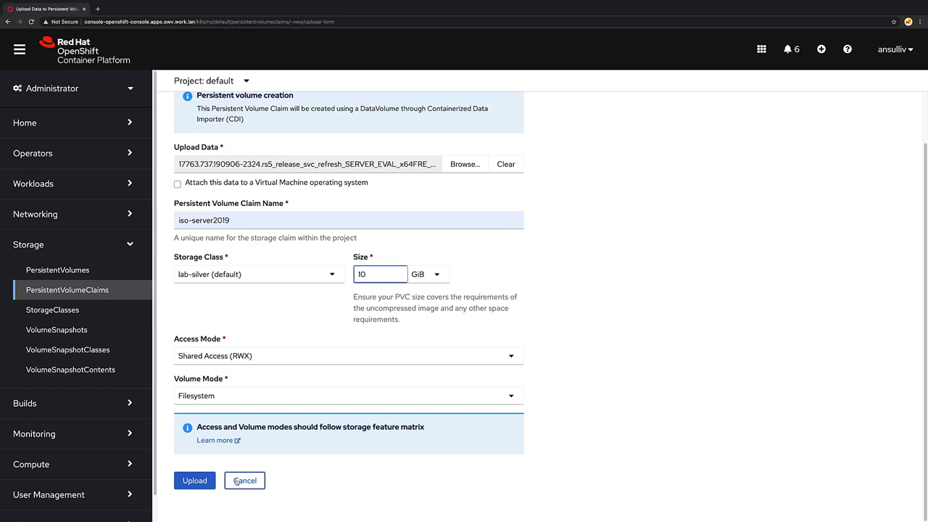
click(195, 480)
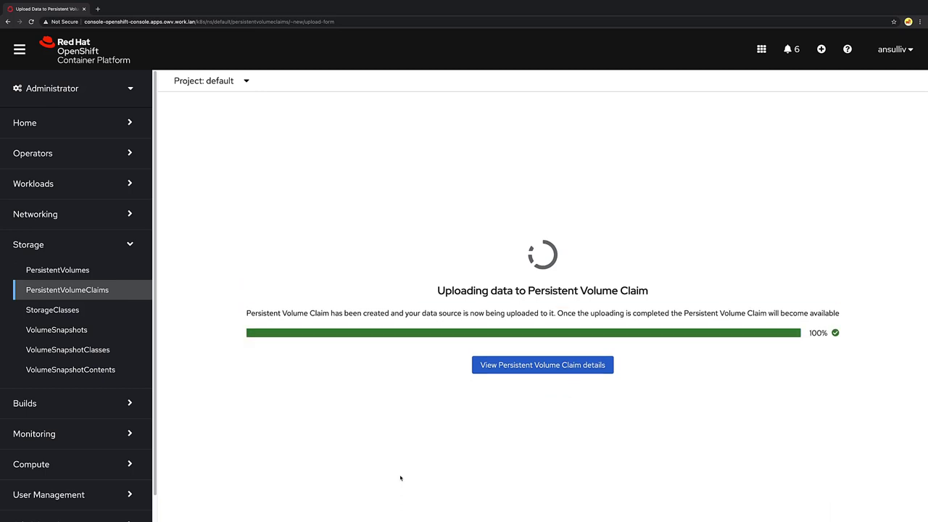
Return to the claims list once the upload reaches 100%
click(83, 291)
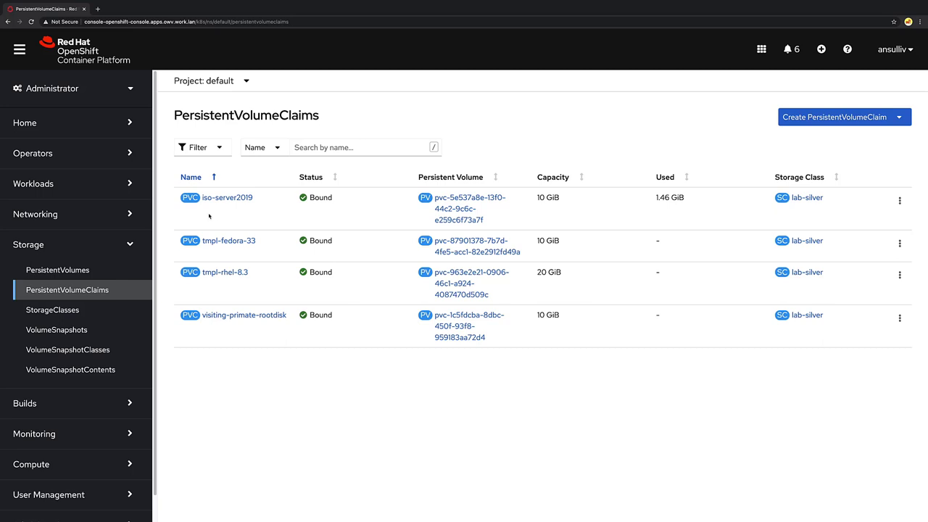
Go to Workloads > Virtualization and show the Templates list
click(108, 246)
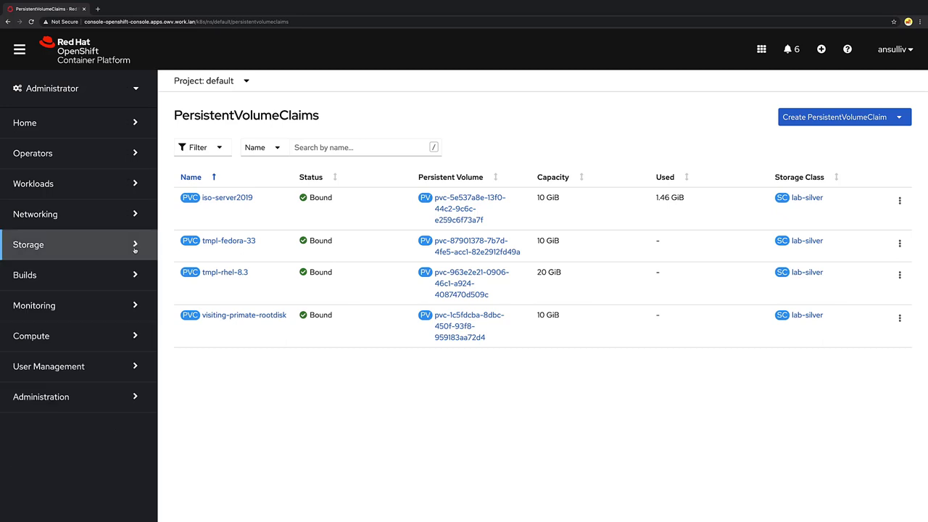
click(100, 186)
click(51, 229)
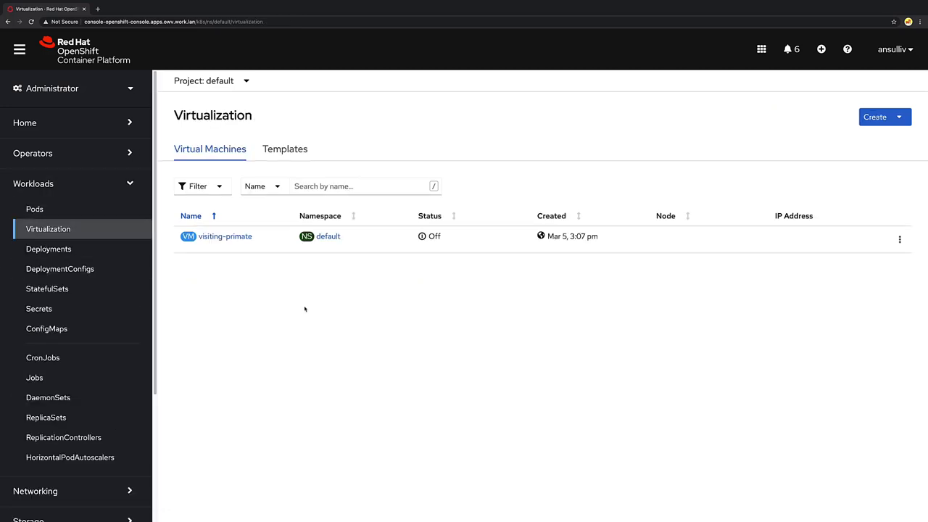
click(291, 150)
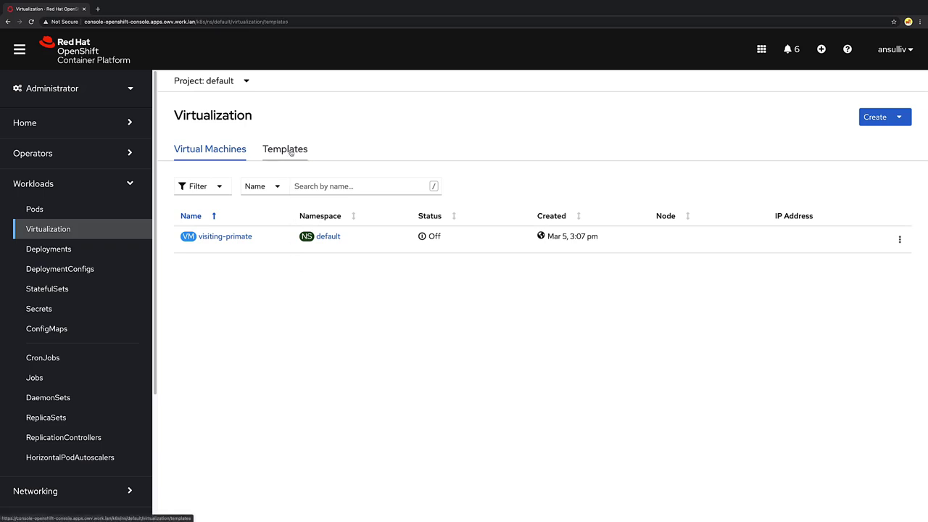
scroll(464, 305, down, 2)
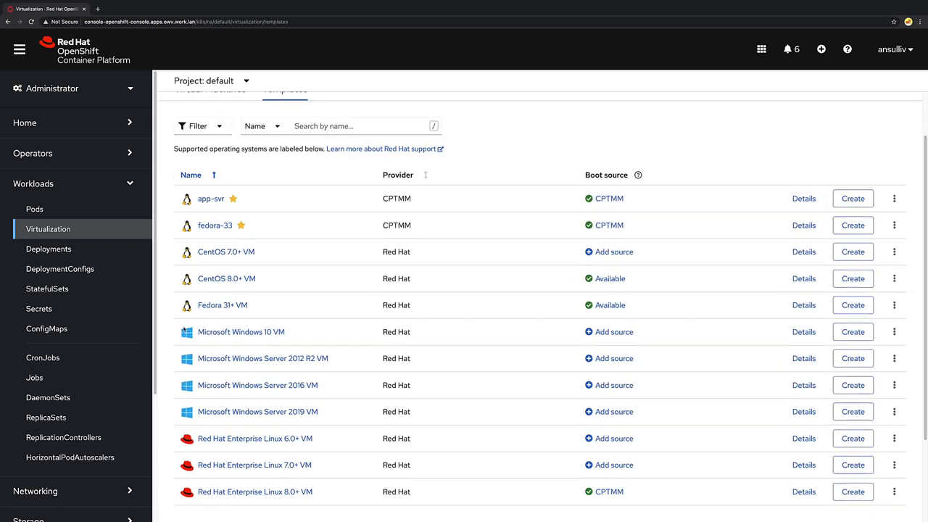
scroll(464, 305, down, 1)
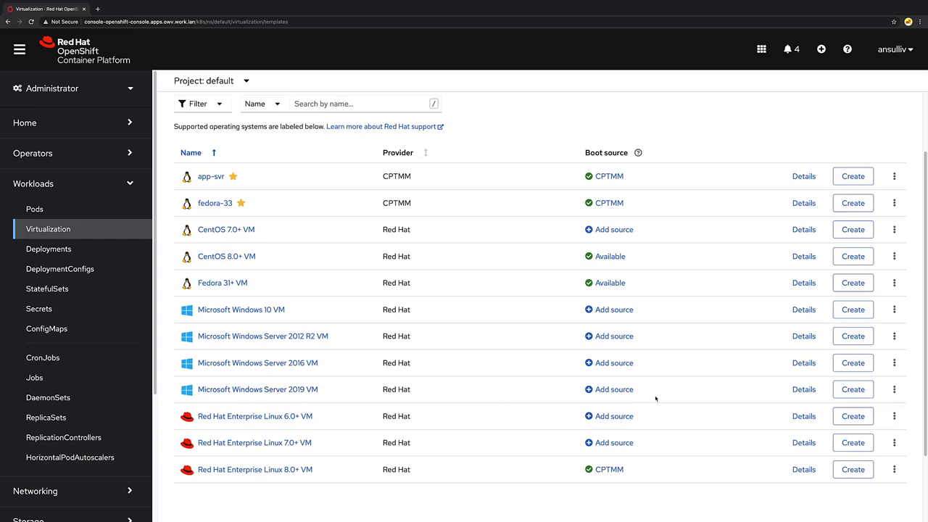
Create from the Windows Server 2019 template, cloning default/iso-server2019 as a CD-ROM boot source
click(856, 394)
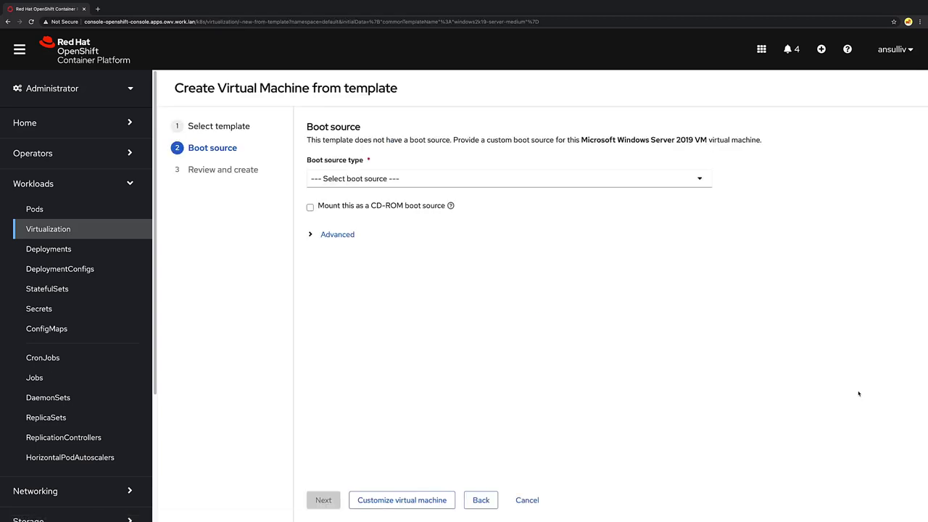
click(425, 179)
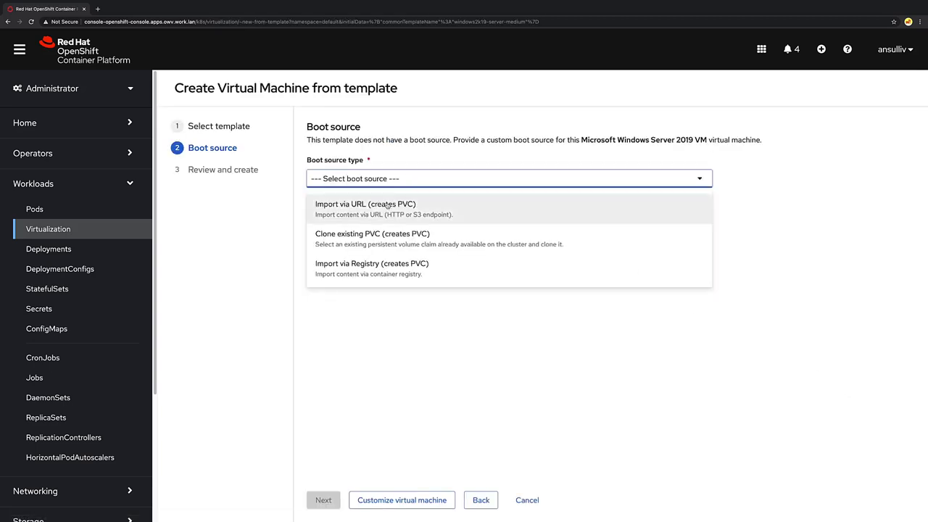
click(384, 240)
click(377, 224)
click(336, 276)
click(348, 271)
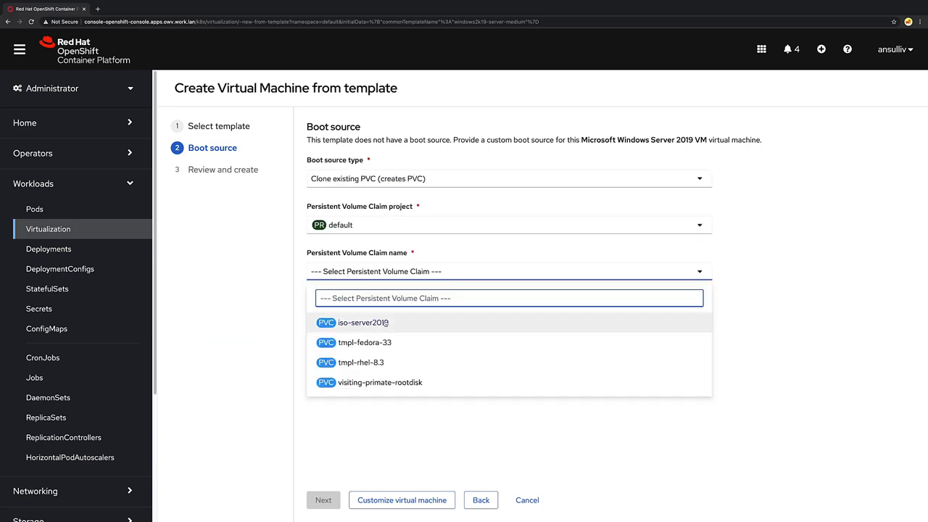
click(390, 325)
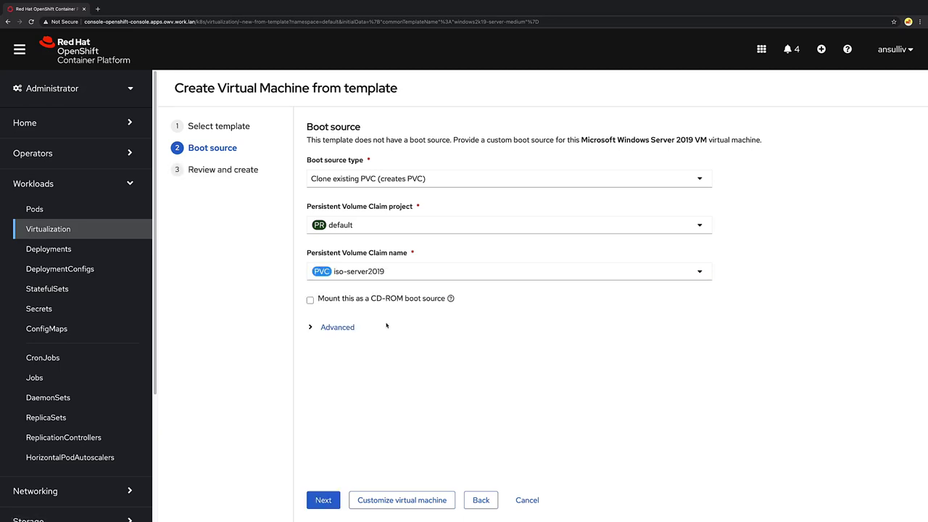
click(310, 301)
Continue into the full Customize virtual machine wizard
click(417, 500)
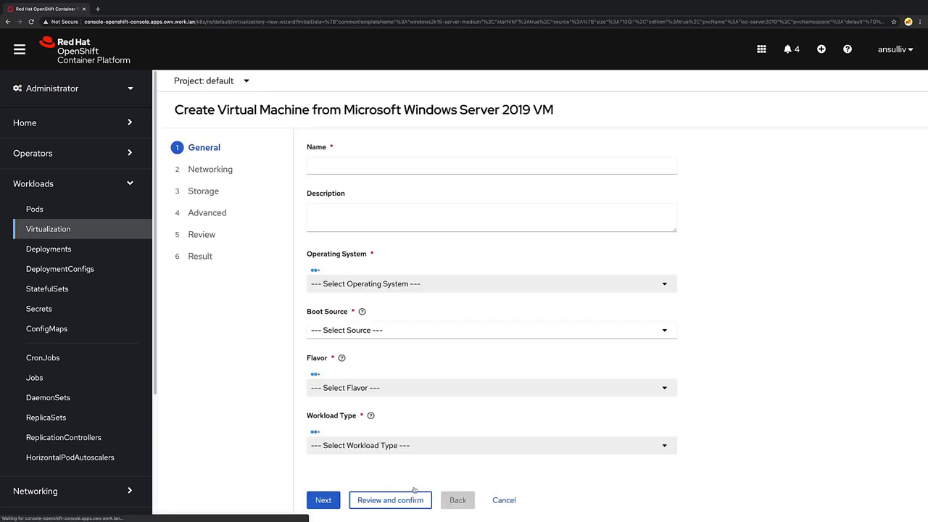
Name the VM tmpl-sever2019 and advance to the Networking step
click(332, 168)
click(331, 184)
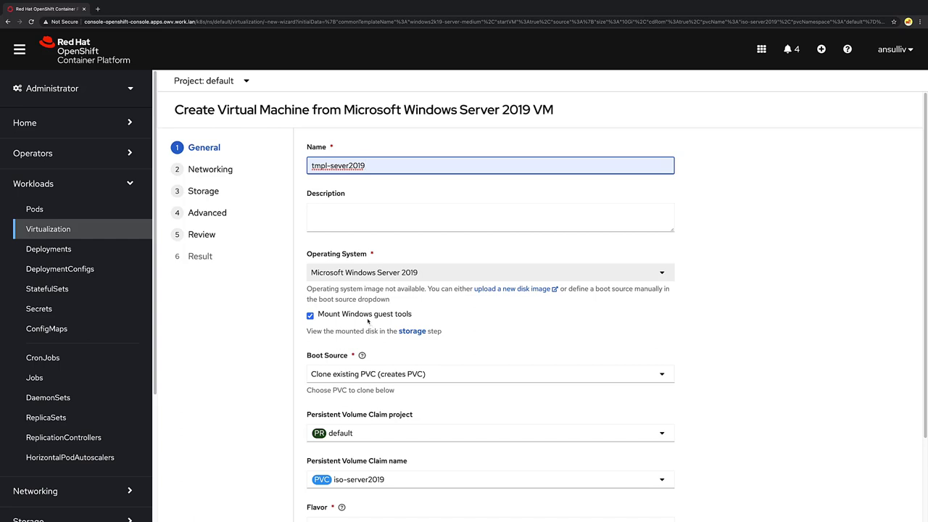
scroll(281, 411, down, 3)
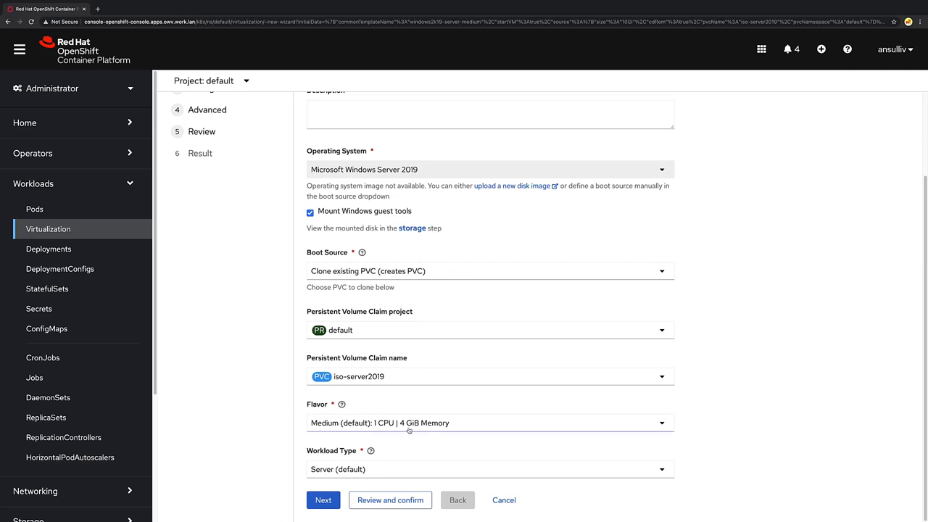
click(323, 501)
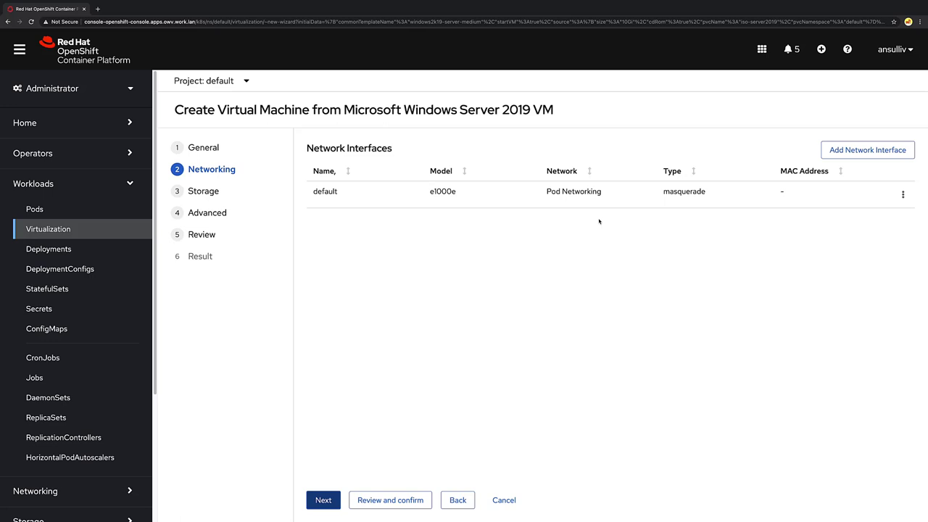
Advance from Networking to the Storage step listing the VM's disks
click(319, 498)
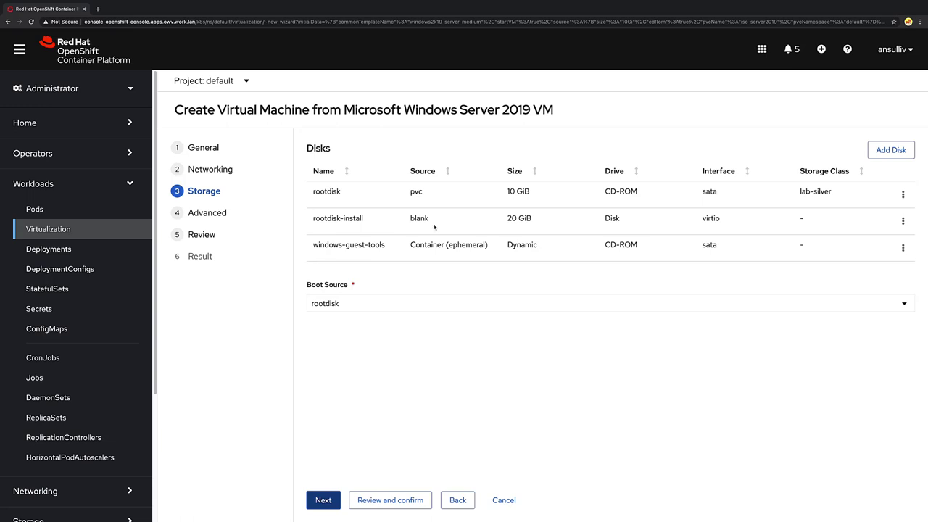
Edit rootdisk-install and give it the lab-silver storage class
click(902, 221)
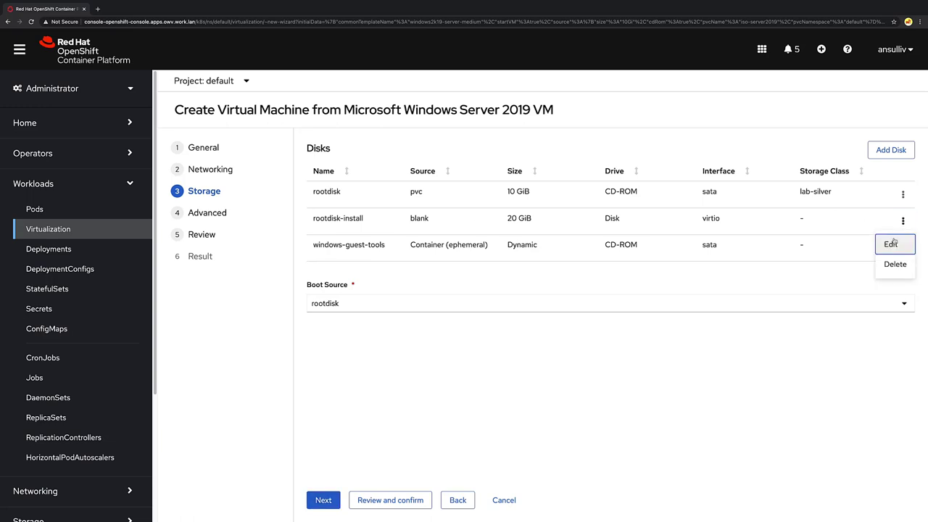
click(889, 246)
click(367, 349)
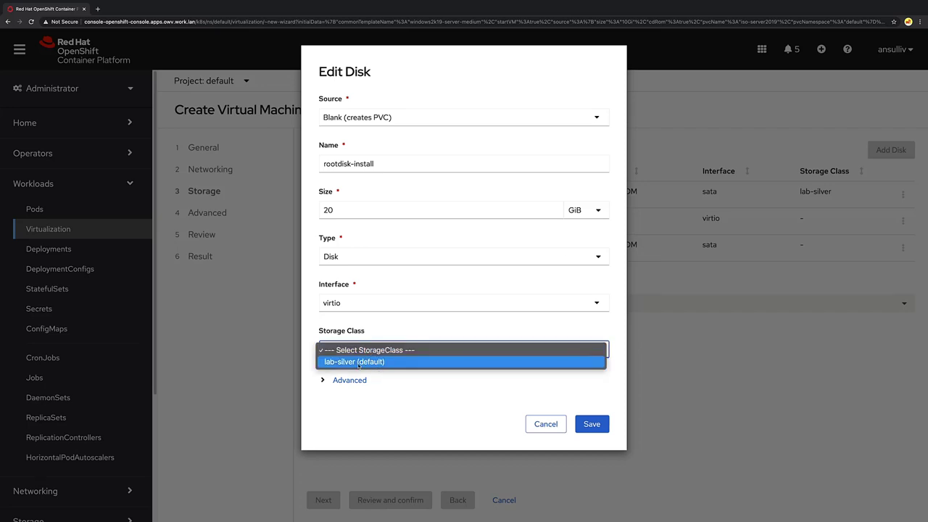
click(363, 362)
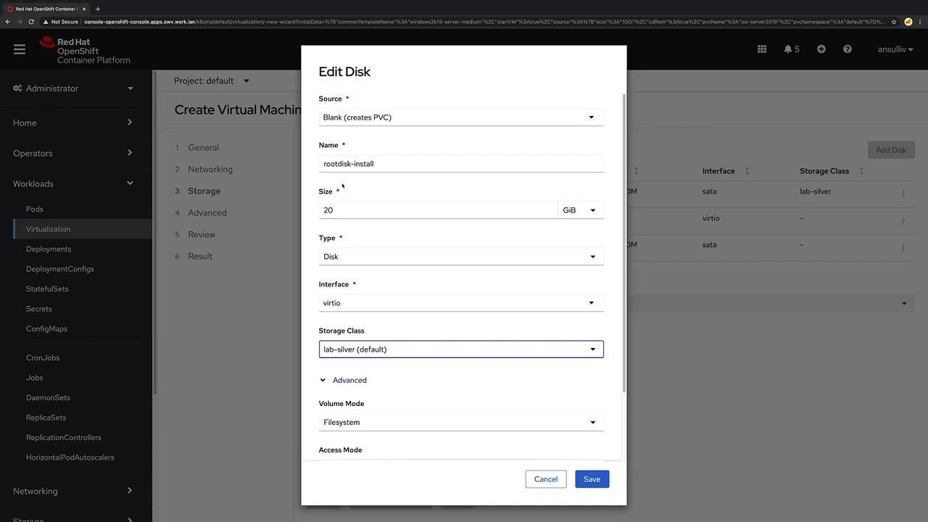
Rename the disk to tmpl-server2019-disk and save the settings
drag(374, 164, 313, 165)
key(BackSpace)
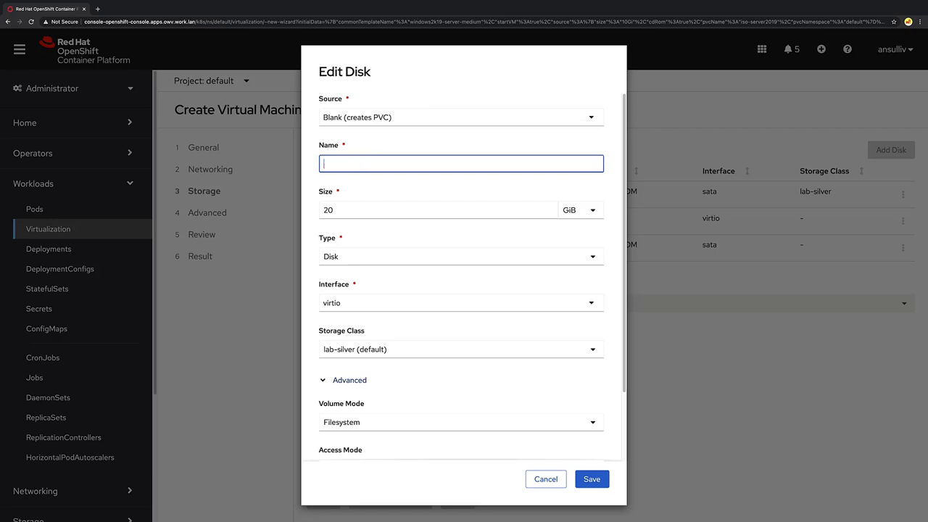
click(327, 162)
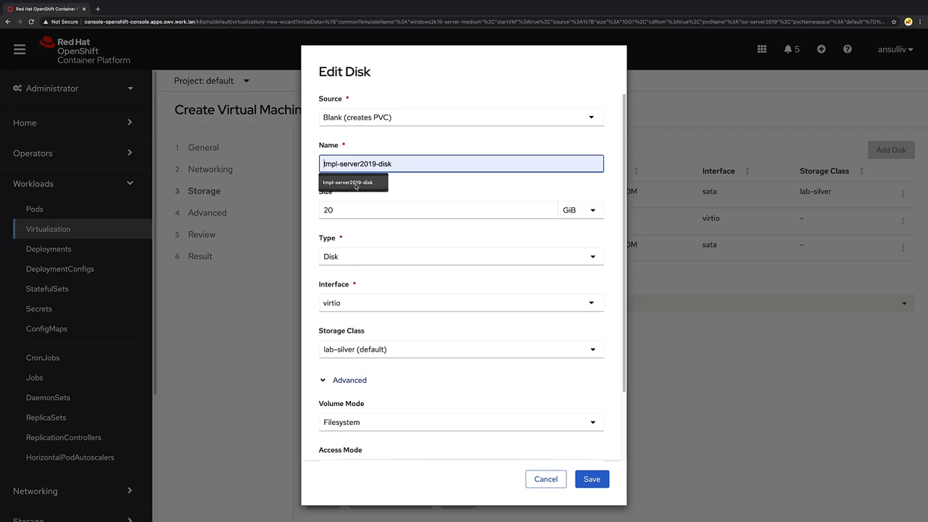
click(356, 183)
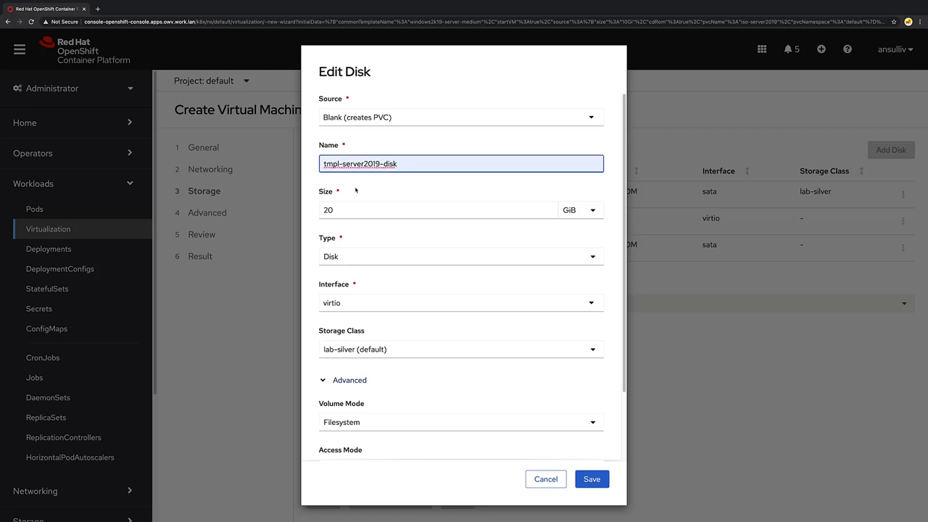
click(589, 478)
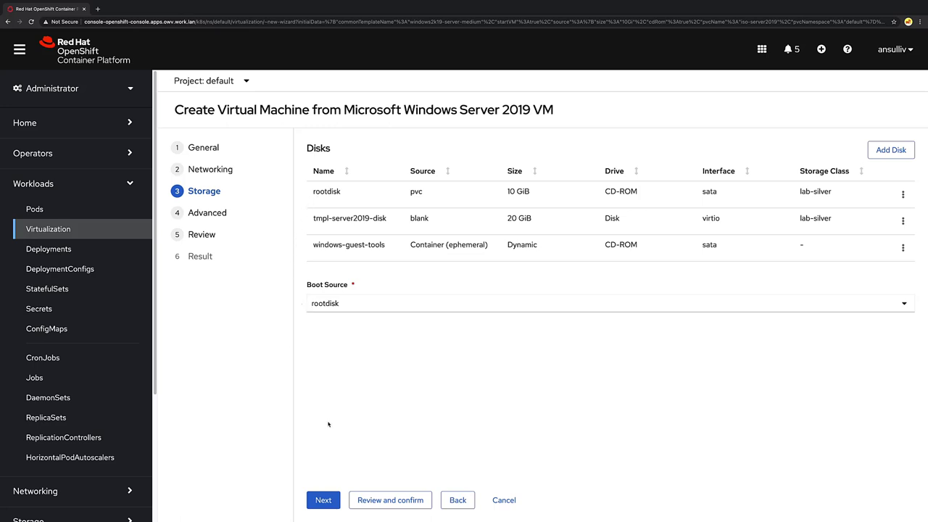
Pass Advanced and Review, create the tmpl-sever2019 VM and go to the VM list
click(325, 502)
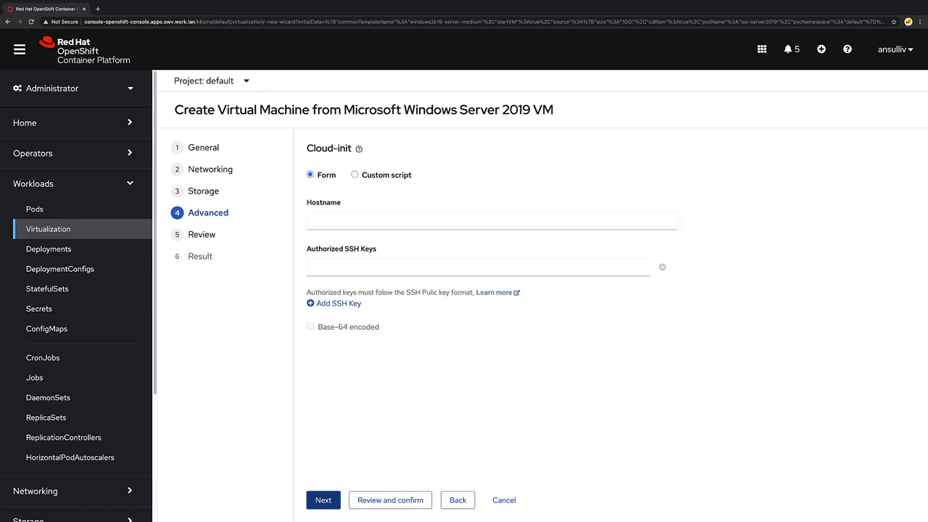
click(325, 503)
scroll(333, 494, down, 1)
scroll(333, 493, down, 2)
scroll(334, 486, down, 1)
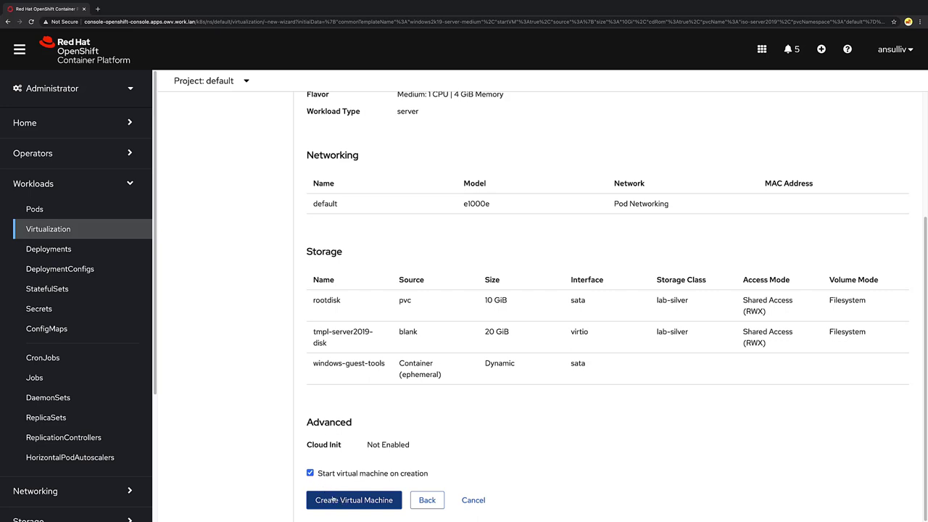
click(334, 499)
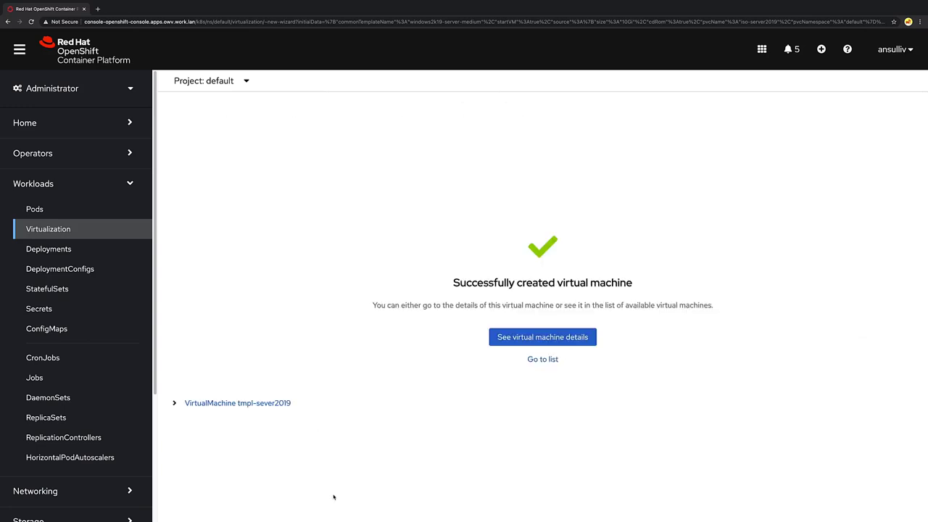
click(542, 360)
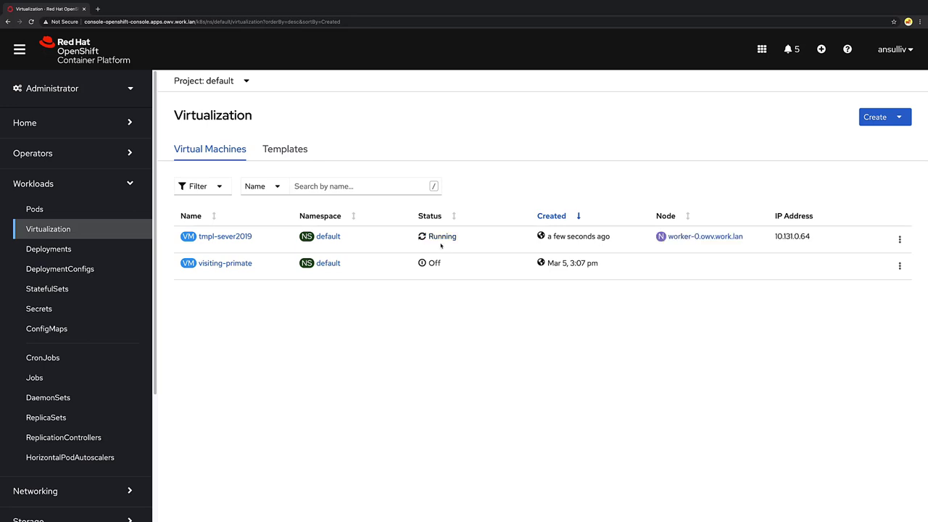
Open tmpl-sever2019's console and start Windows Setup with default language settings
click(225, 236)
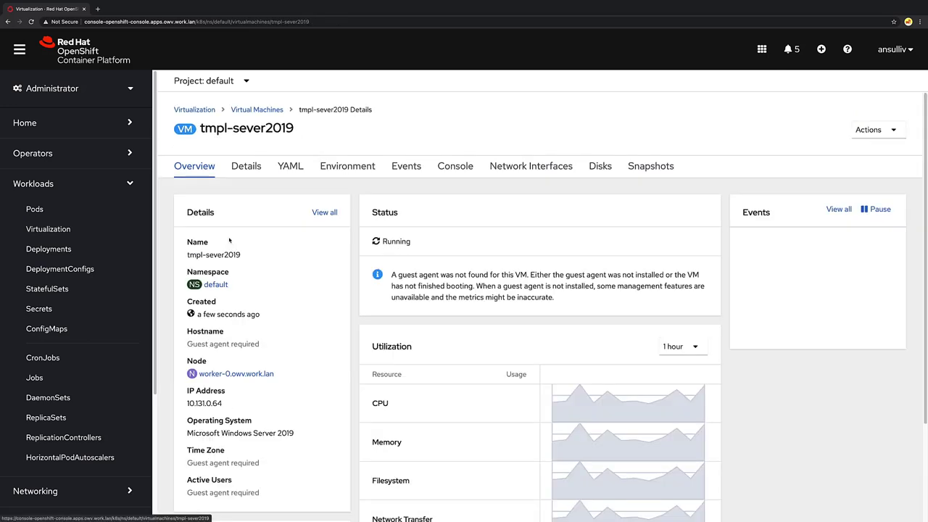
click(455, 167)
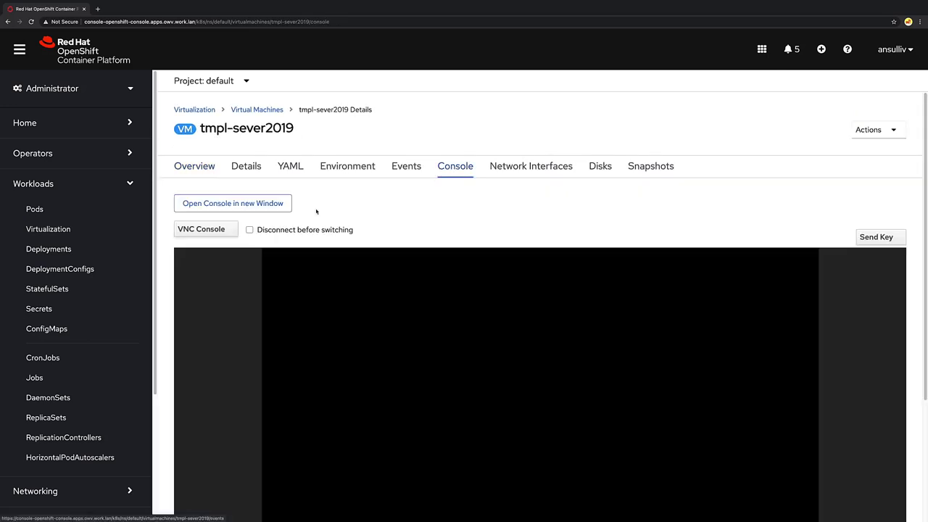
scroll(225, 299, down, 1)
scroll(225, 297, down, 1)
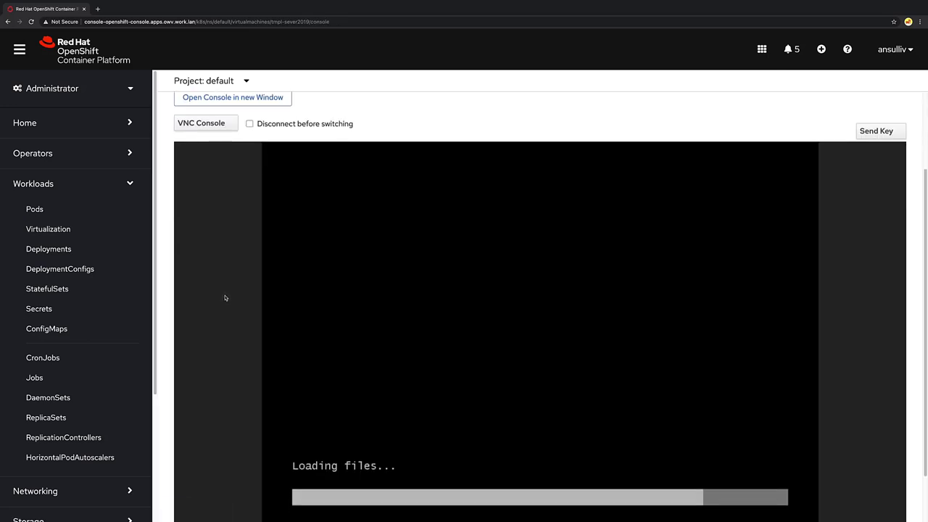
scroll(217, 283, up, 2)
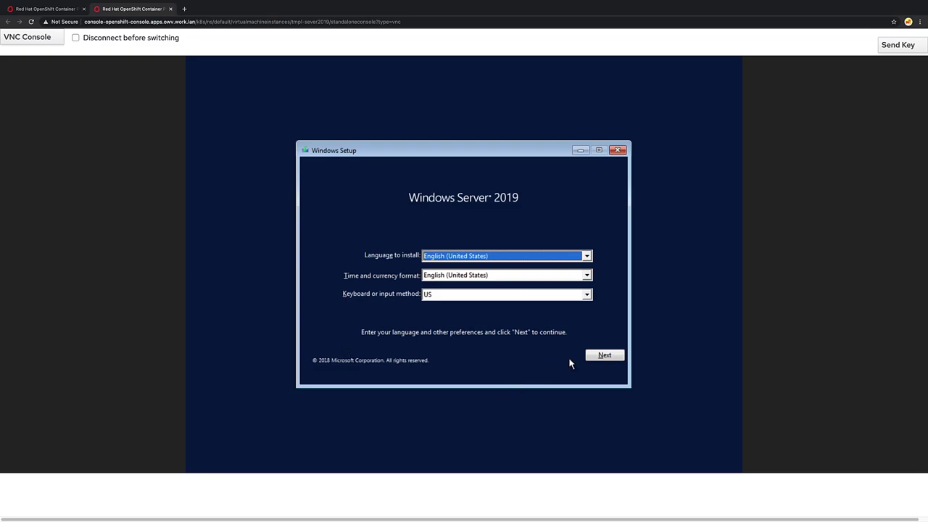
click(604, 354)
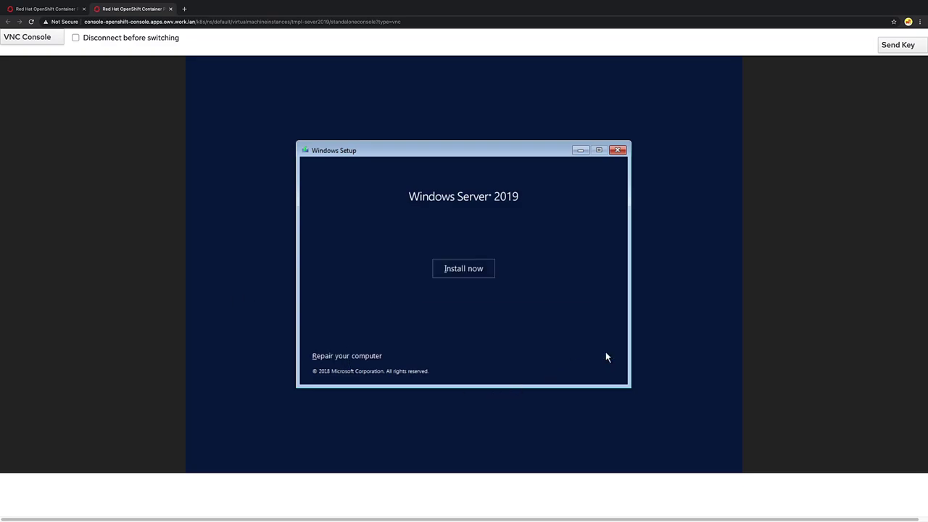
click(476, 270)
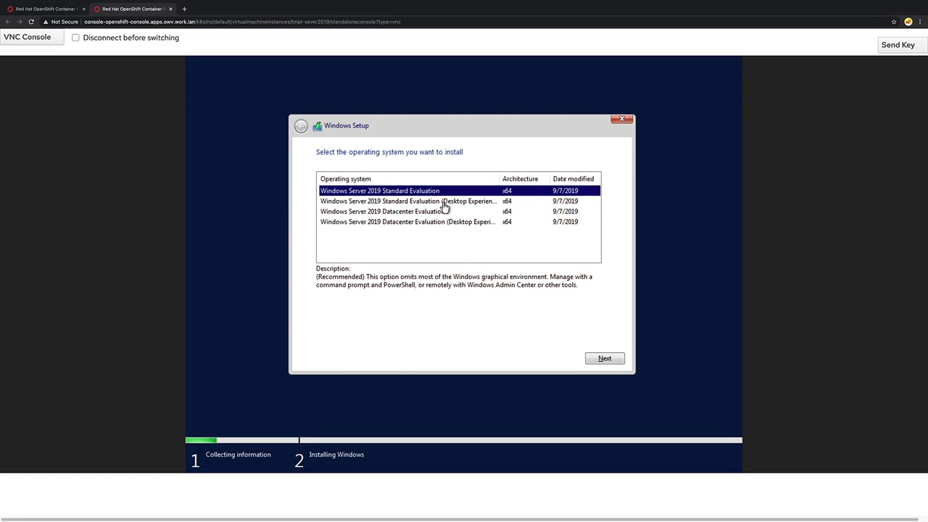
Choose Standard Evaluation with Desktop Experience and accept the license terms
click(446, 208)
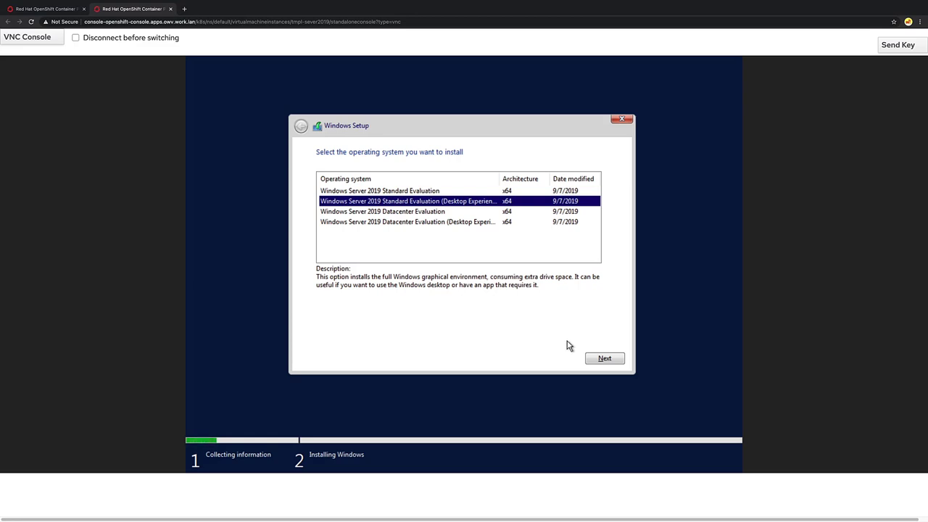
click(600, 358)
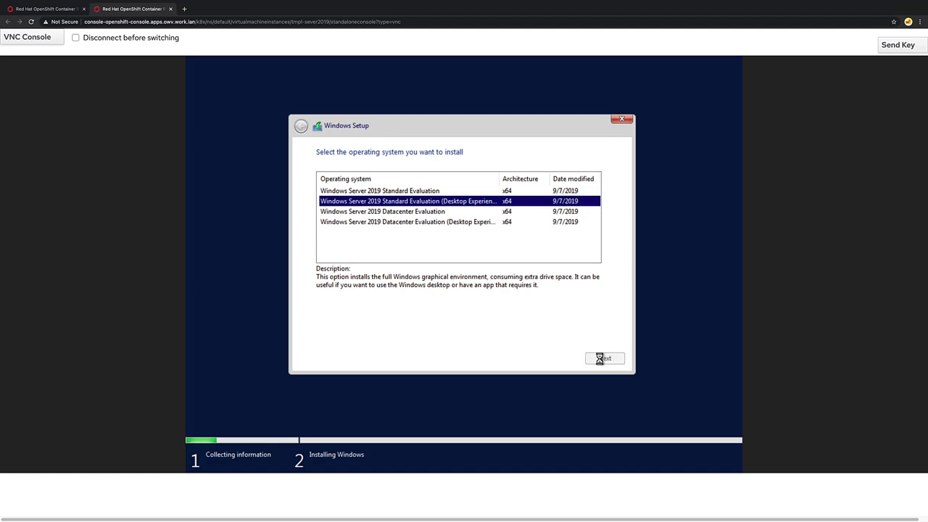
click(388, 334)
click(605, 360)
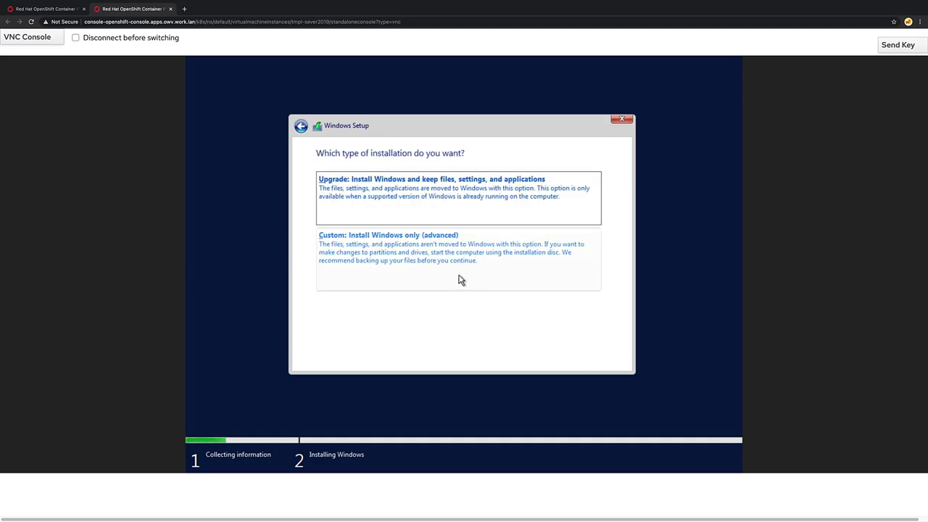
Choose Custom install and load a driver from the virtio-win CD's E:\amd64\2k19 folder
click(443, 259)
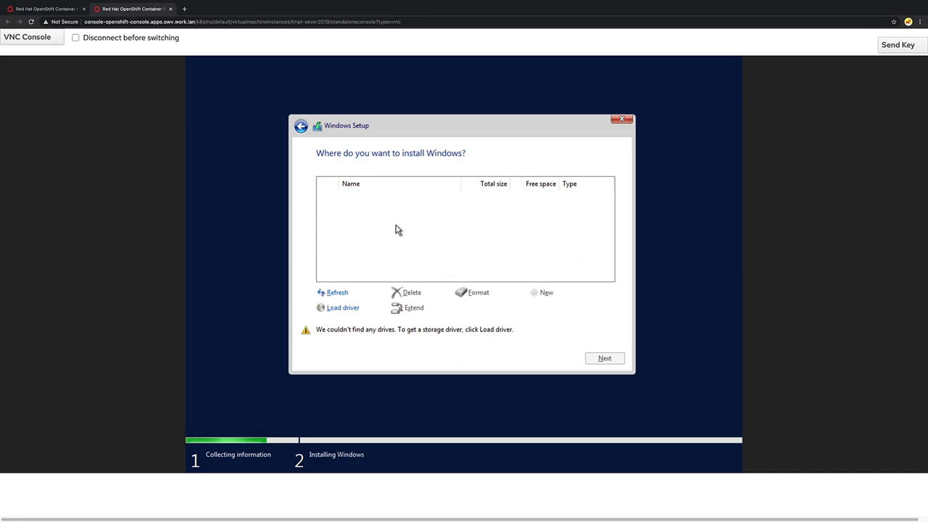
click(342, 308)
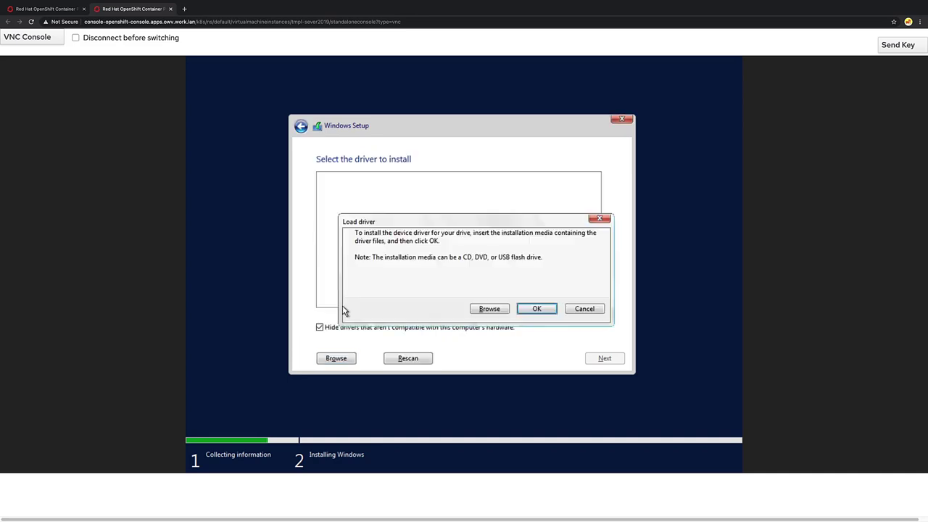
click(490, 310)
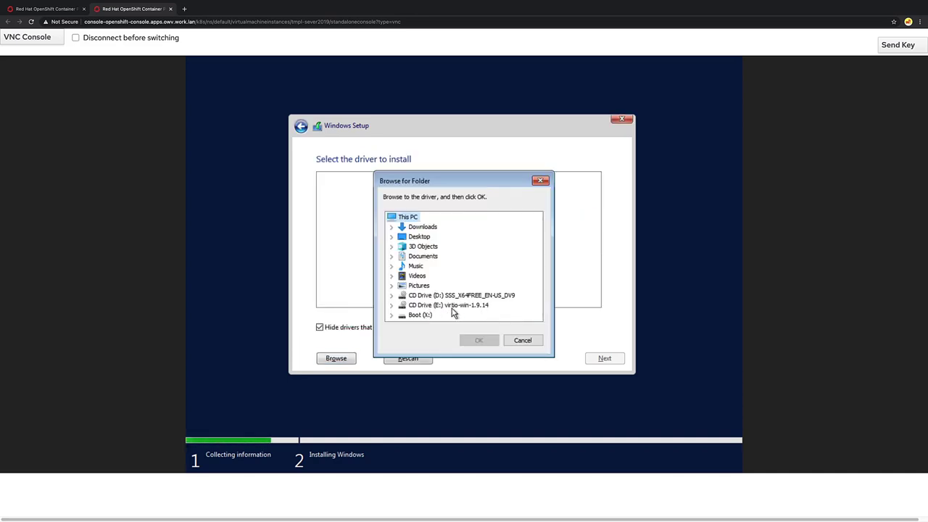
click(391, 305)
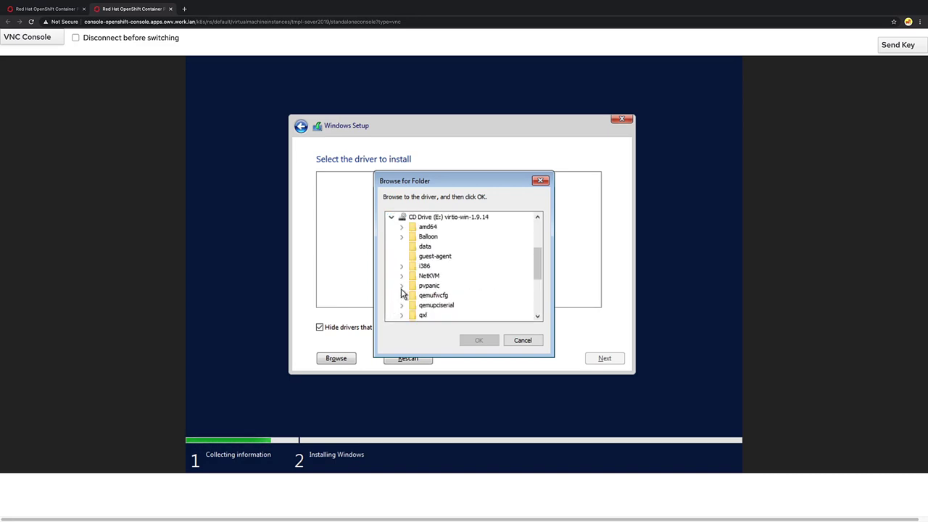
click(403, 227)
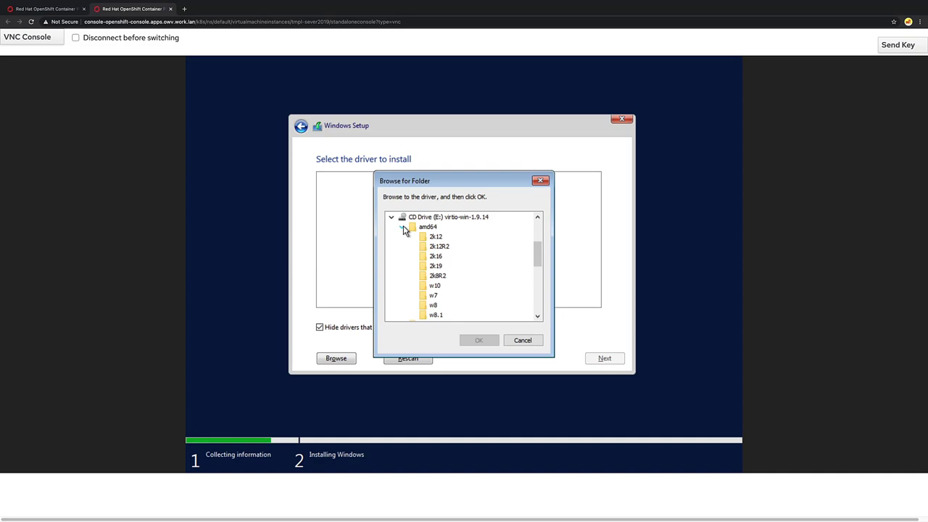
click(437, 267)
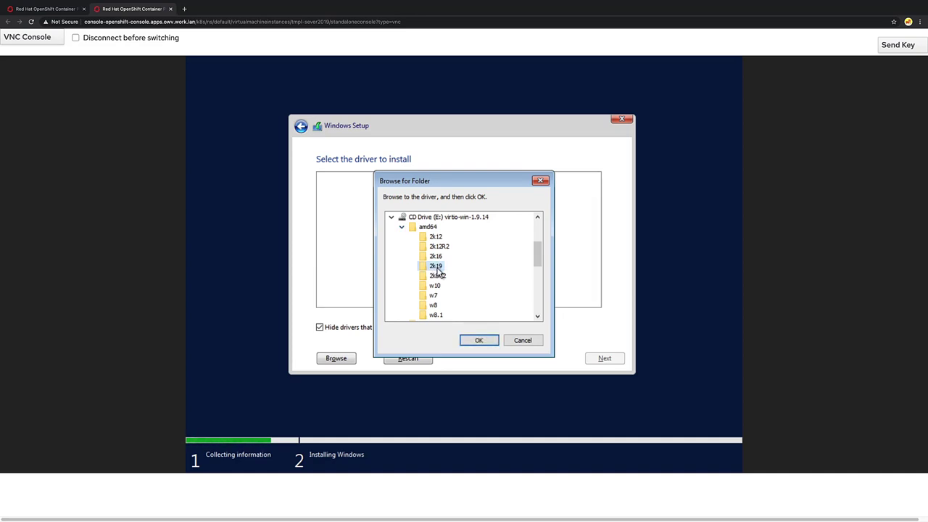
click(475, 340)
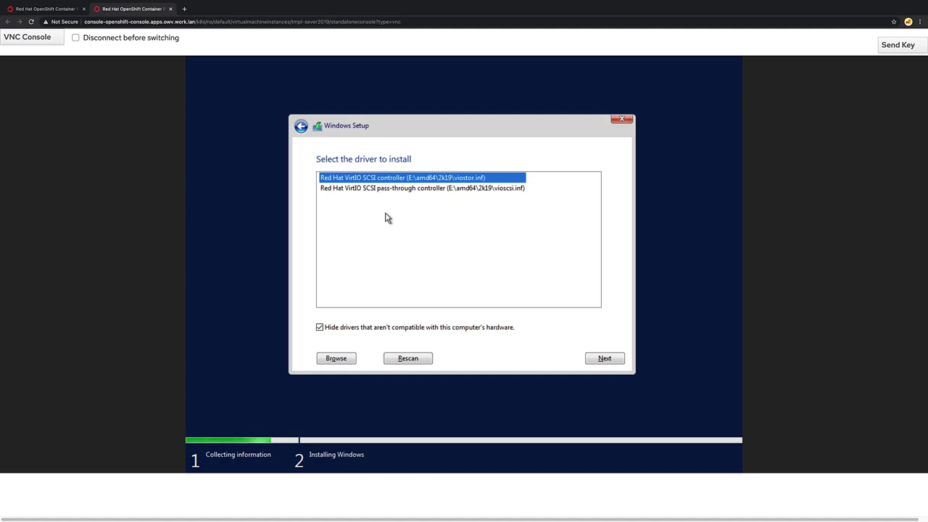
Install the Red Hat VirtIO SCSI controller driver so the 18.9 GB drive appears
click(593, 357)
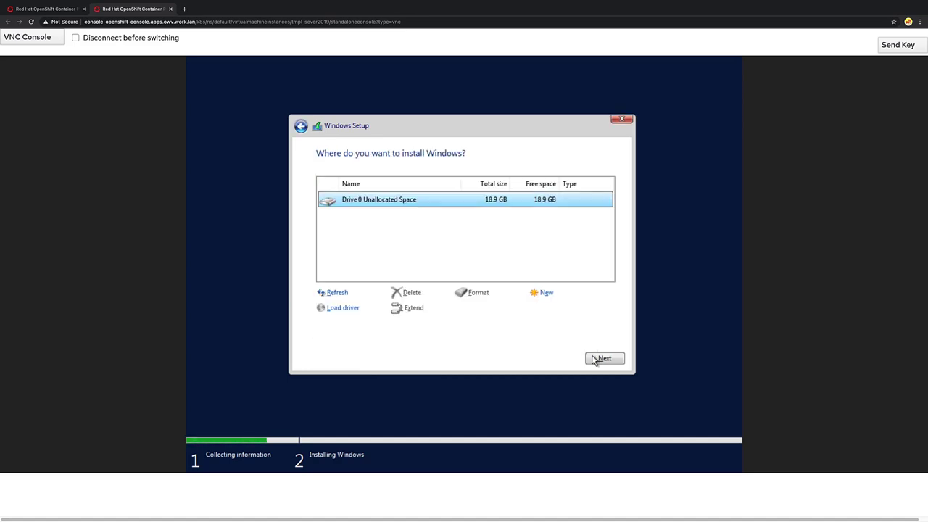
Install Windows onto Drive 0, then enter and confirm the Administrator password
click(596, 359)
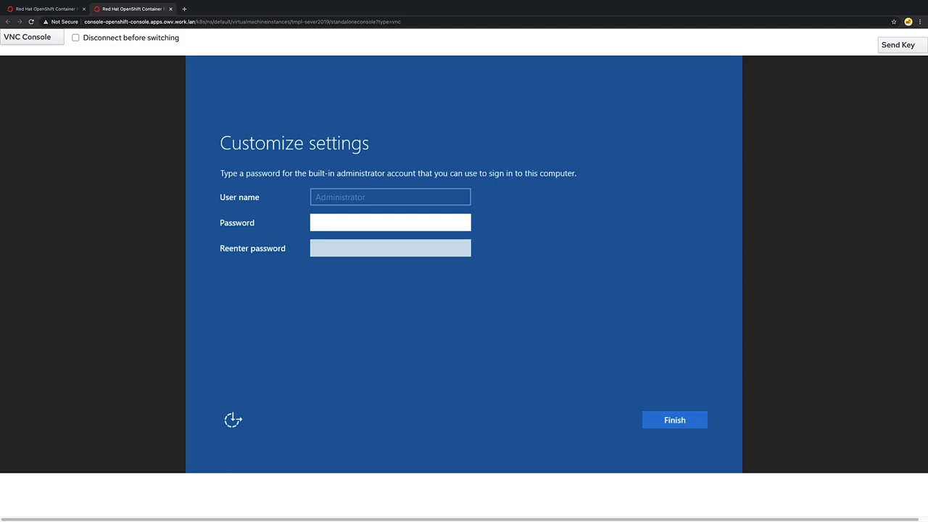
text(********)
key(Tab)
text(********)
key(Return)
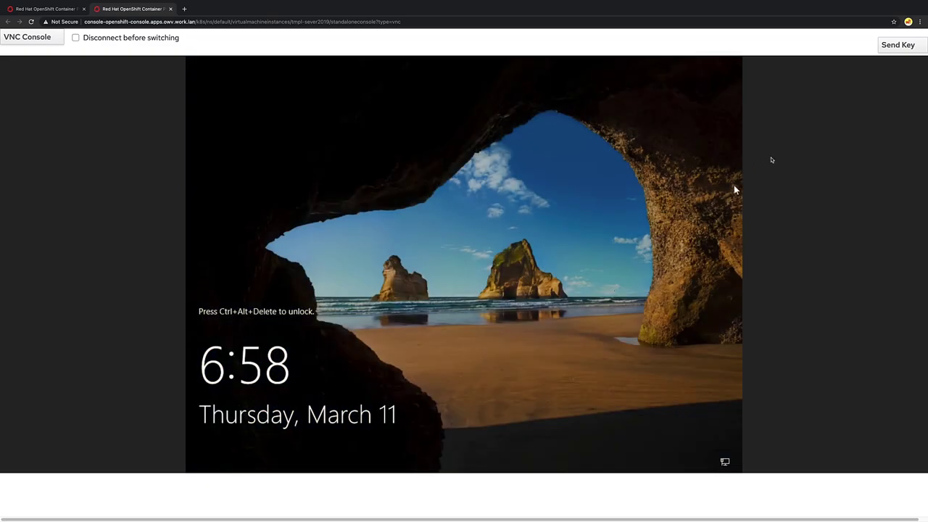
Send Ctrl+Alt+Del, sign in as Administrator and allow network discovery with Yes
click(896, 46)
click(894, 62)
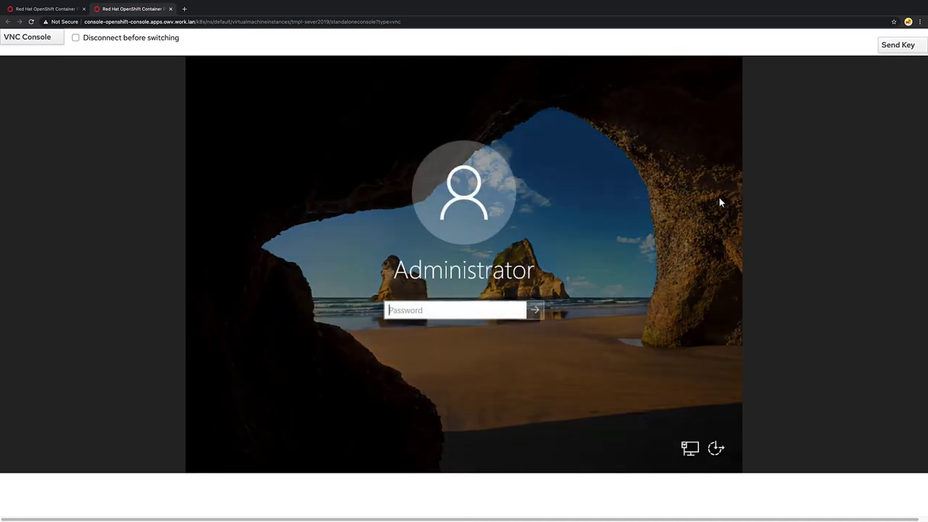
text(•••••••••)
key(Return)
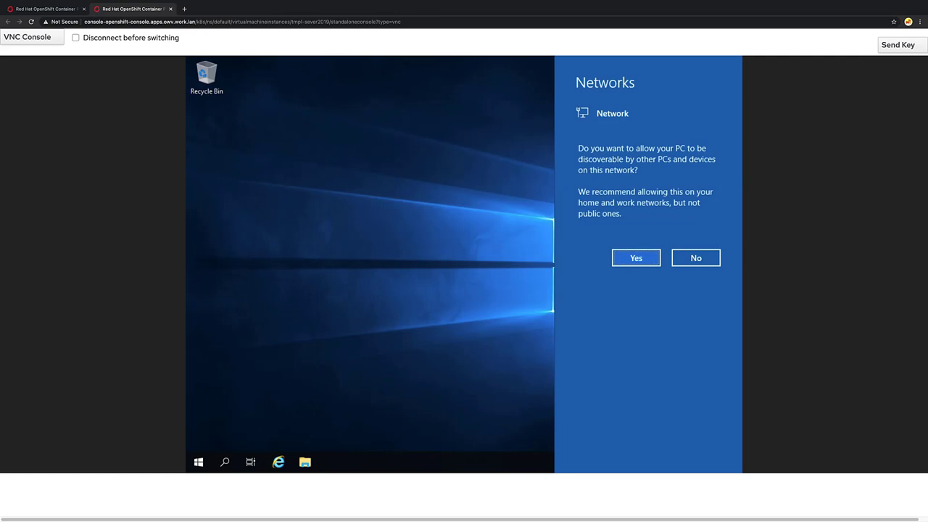
click(633, 261)
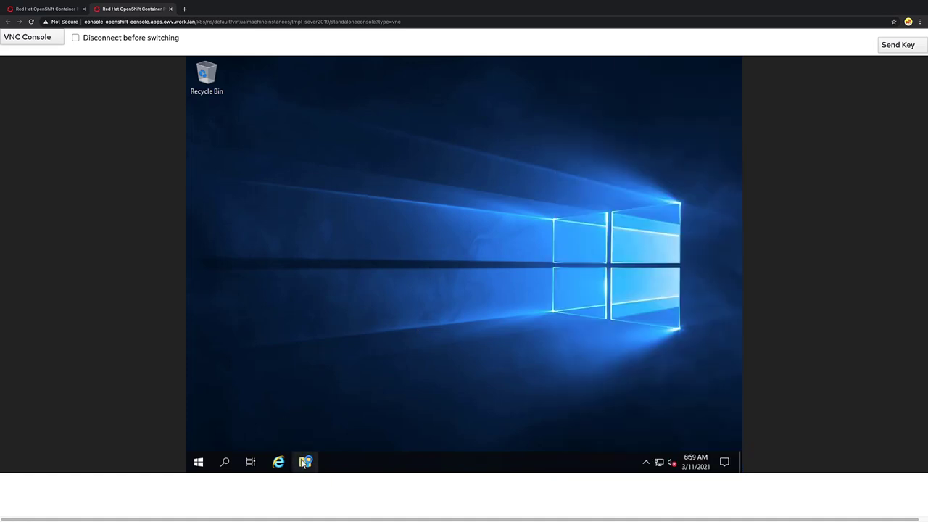
In File Explorer open the virtio-win CD drive and launch the virtio-win-gt-x64 installer
click(305, 462)
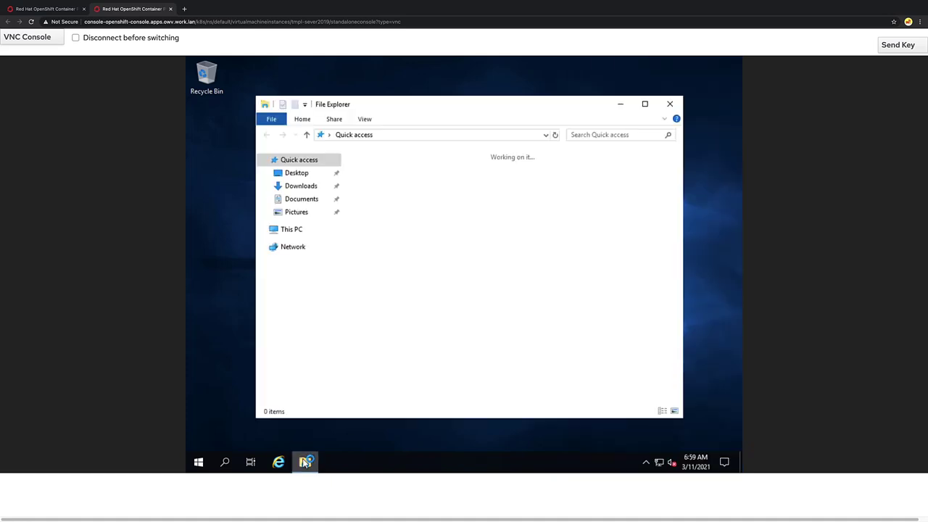
click(292, 232)
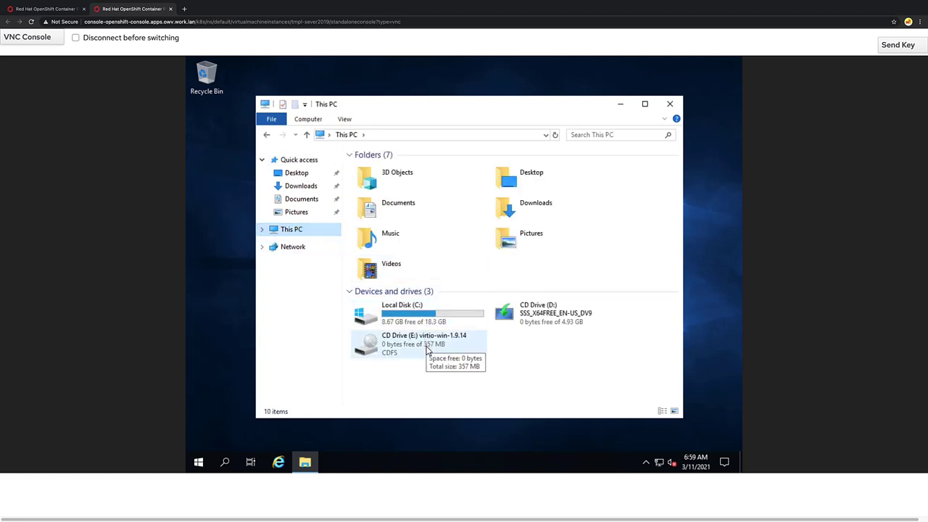
double_click(427, 349)
double_click(427, 348)
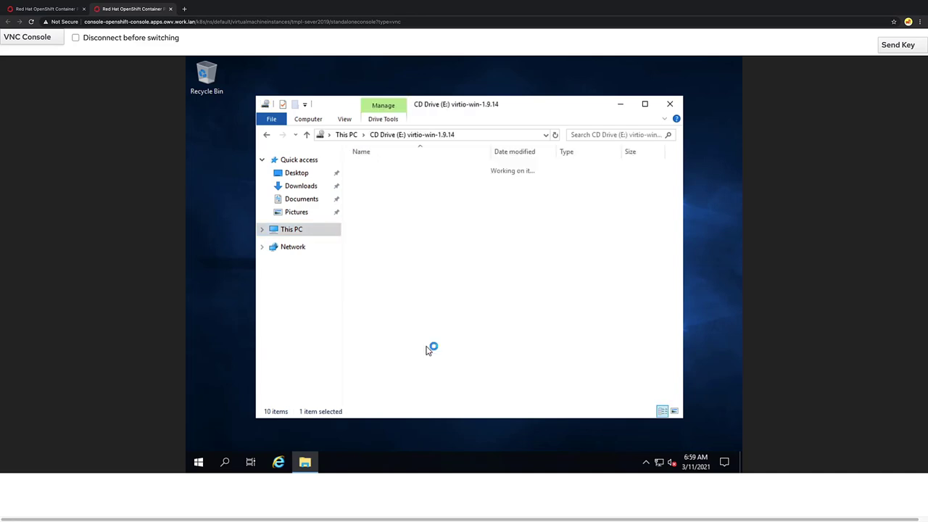
scroll(427, 349, down, 2)
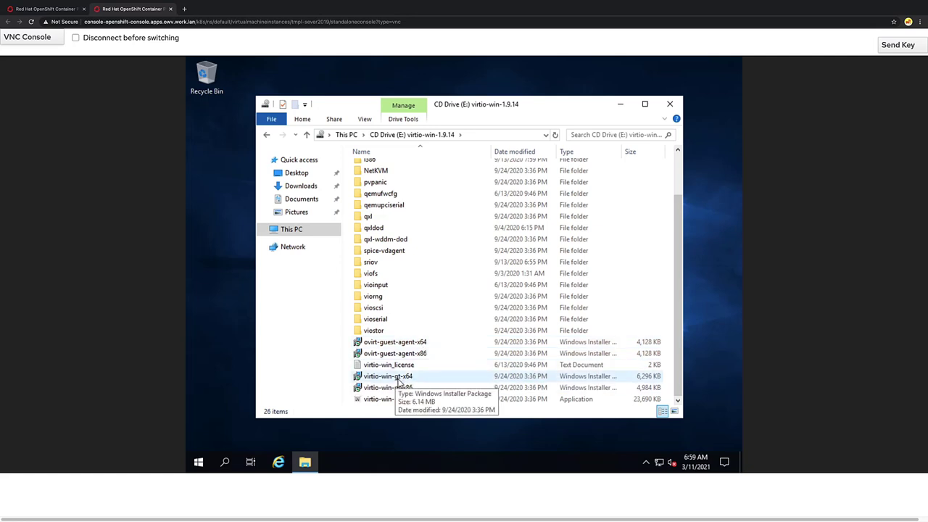
double_click(400, 377)
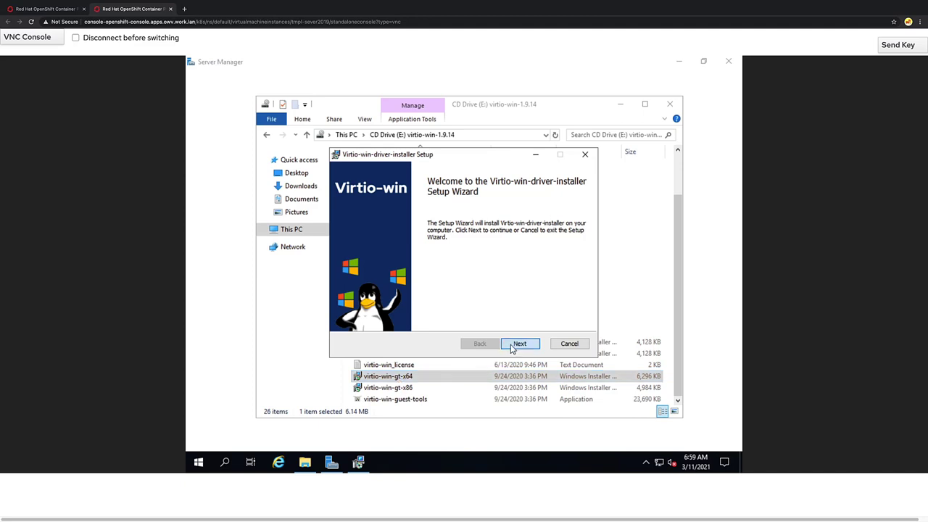
Step through the guest tools setup wizard to Finish and close the drive listing
click(520, 343)
click(346, 317)
click(520, 343)
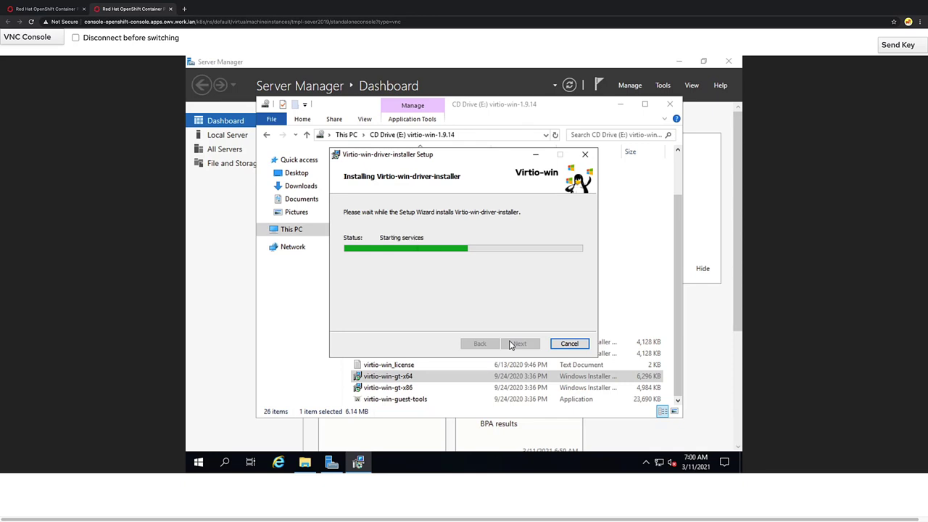
click(511, 345)
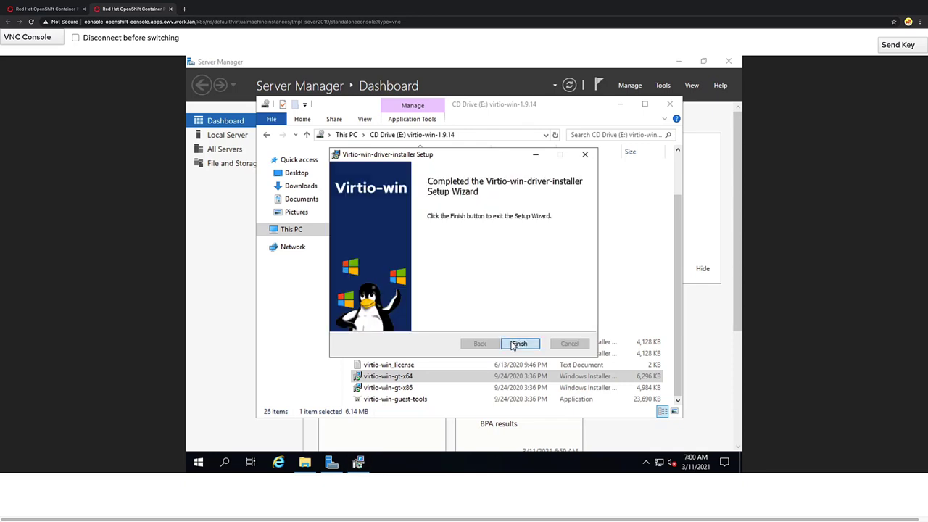
click(669, 104)
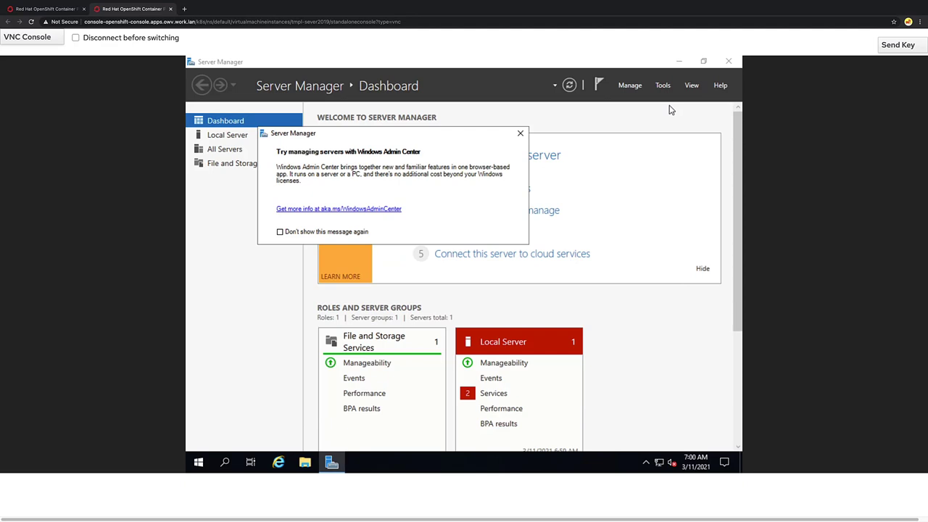
Close Server Manager and start Command Prompt as administrator from Windows System
click(727, 62)
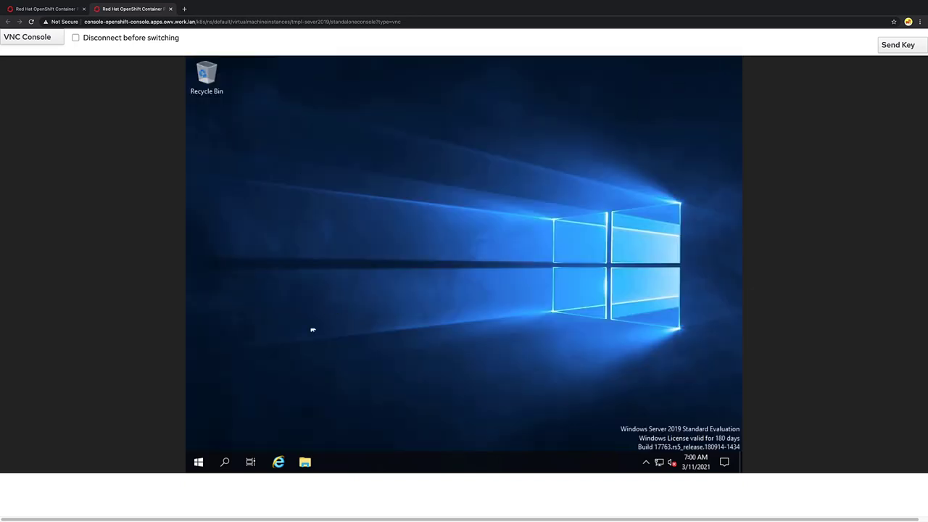
click(199, 461)
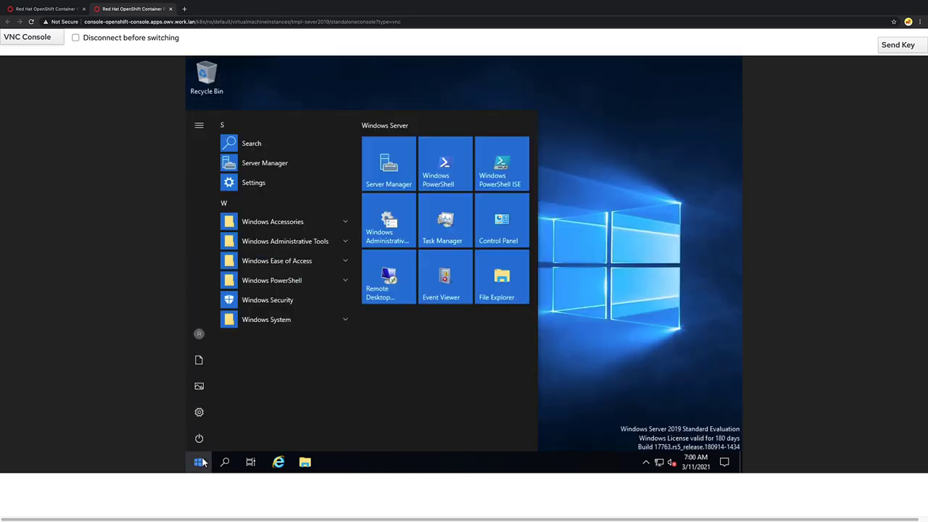
click(293, 320)
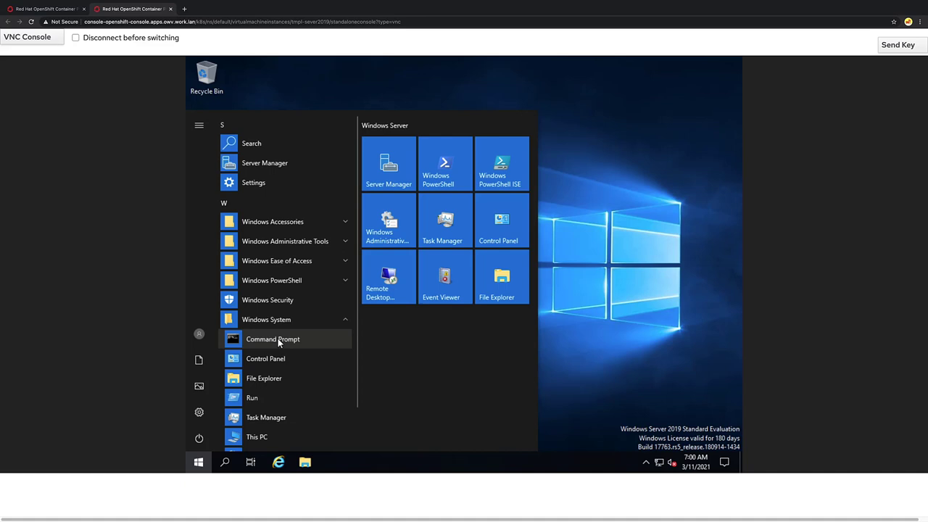
right_click(278, 342)
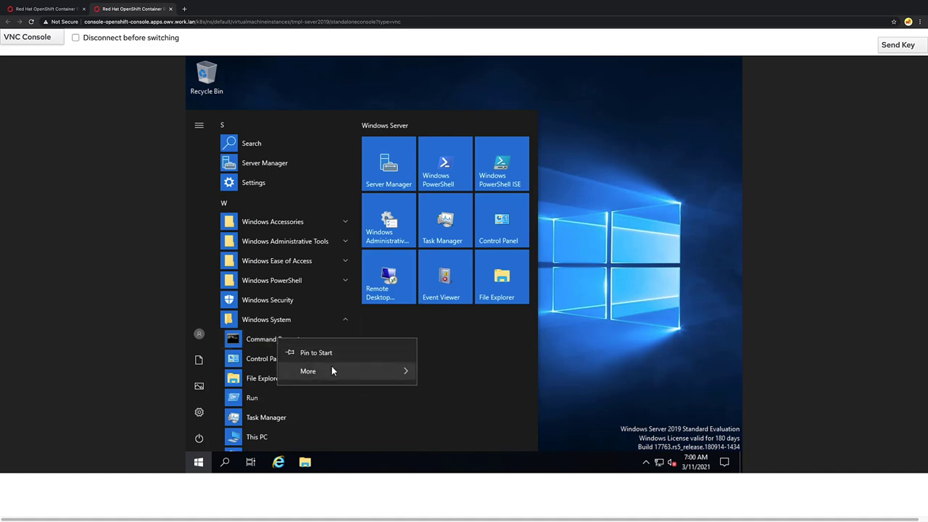
mouse_move(345, 372)
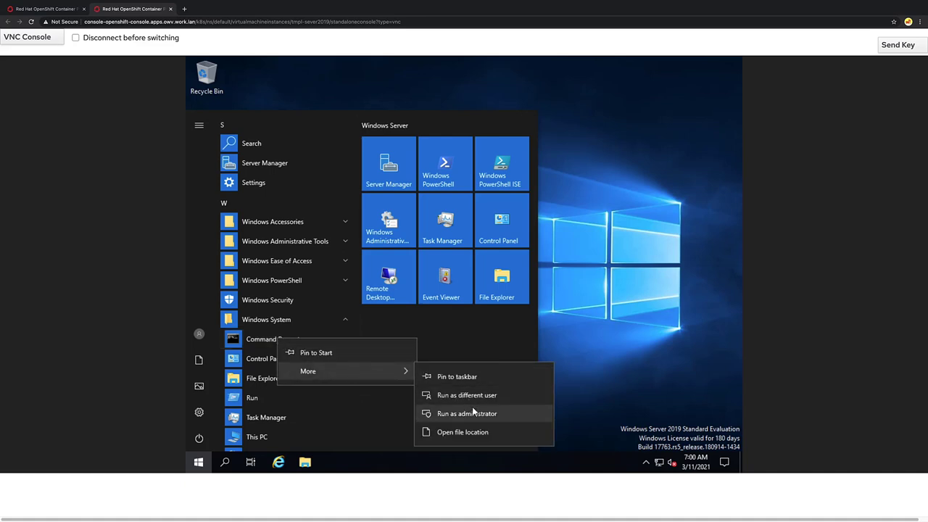
click(475, 413)
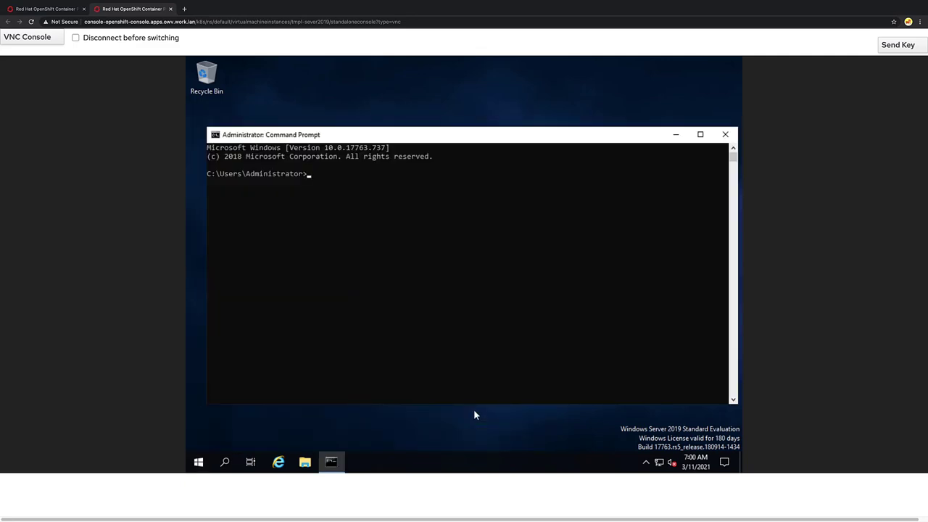
text(%windir%\system32\sysprep\syspre.exe )
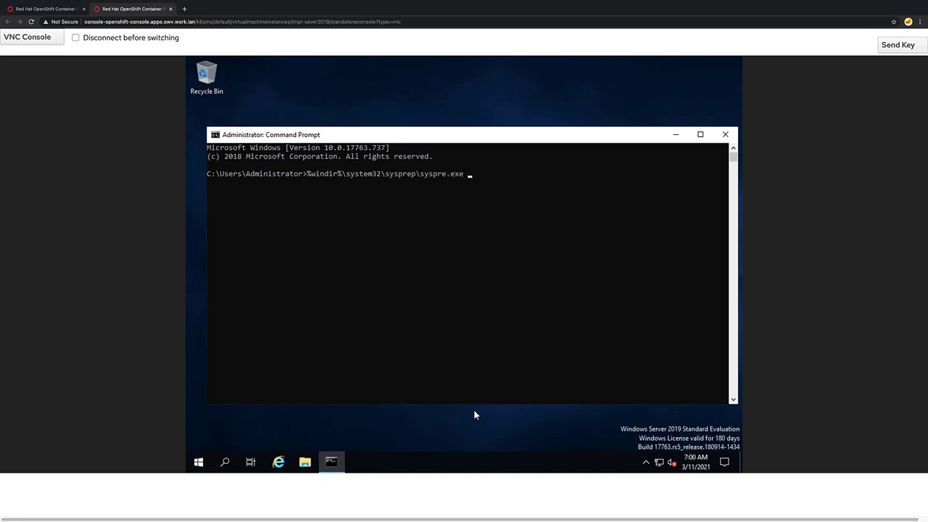
text(/generalize /oobe /shutdown)
Run sysprep /generalize /oobe /shutdown, correcting the misspelled command and rerunning it
key(Return)
key(Up)
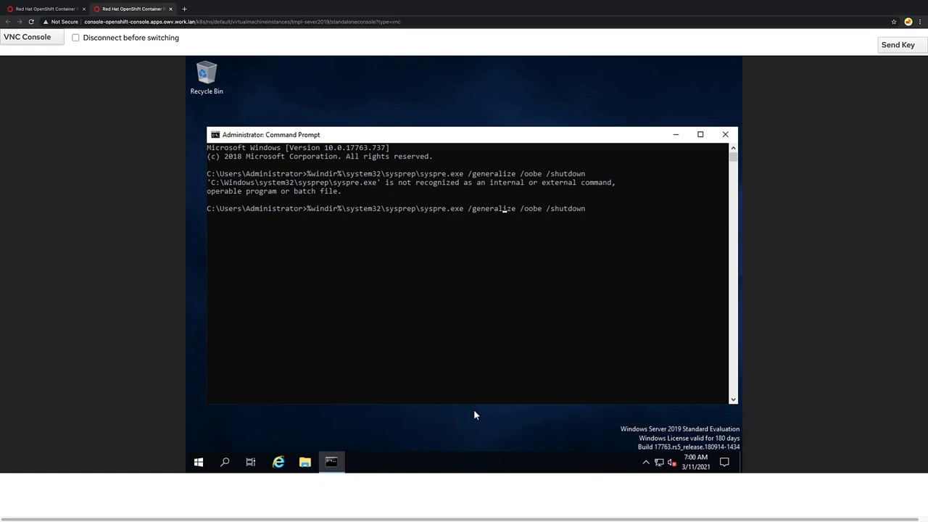
key(Left)
key(Left)
key(Left)
text(p)
key(Return)
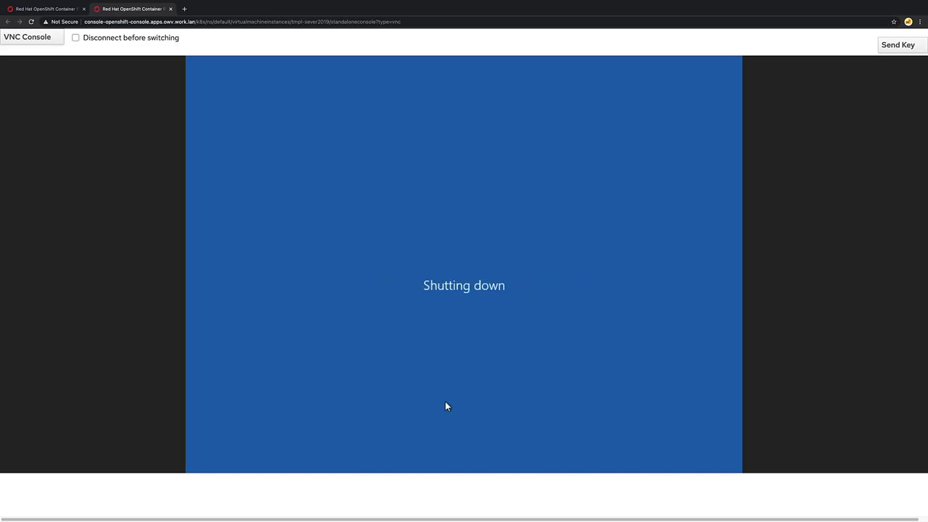
Close the VNC console tab and stop tmpl-sever2019 via Actions > Stop Virtual Machine
click(171, 9)
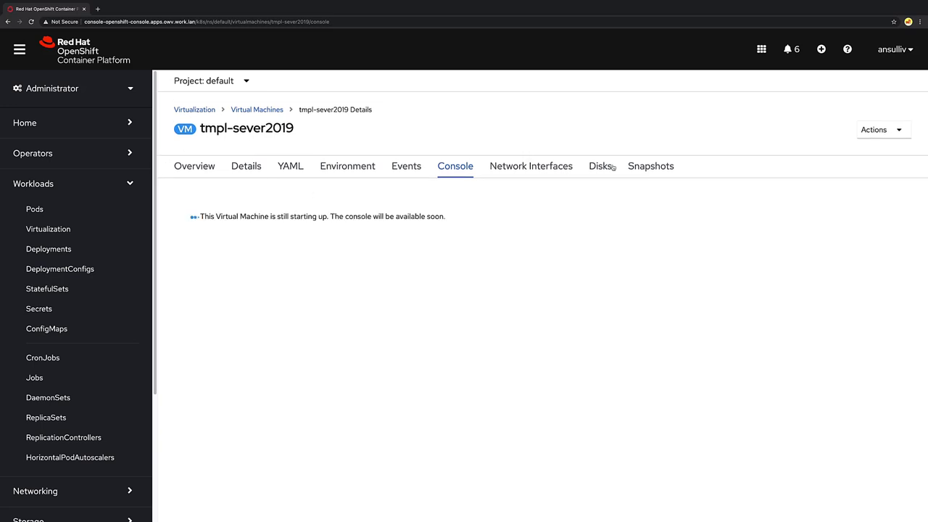
click(880, 129)
click(859, 155)
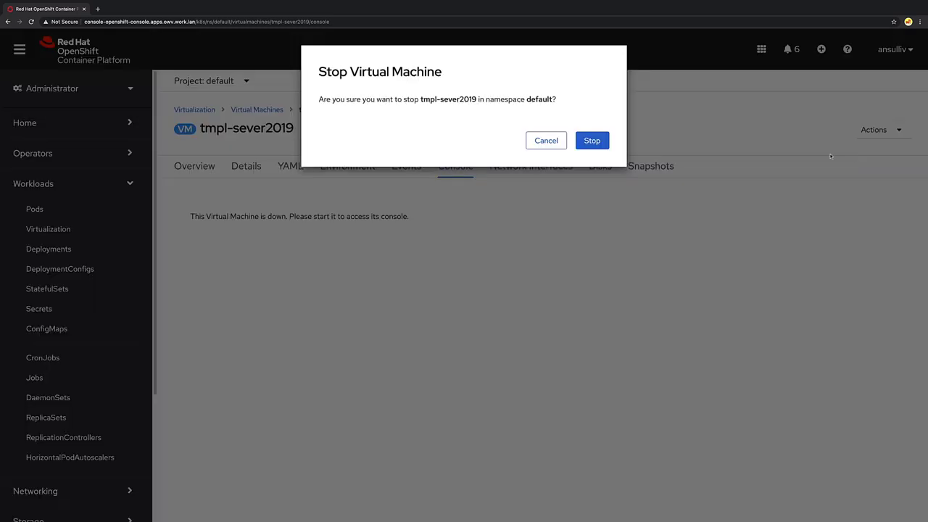
click(596, 143)
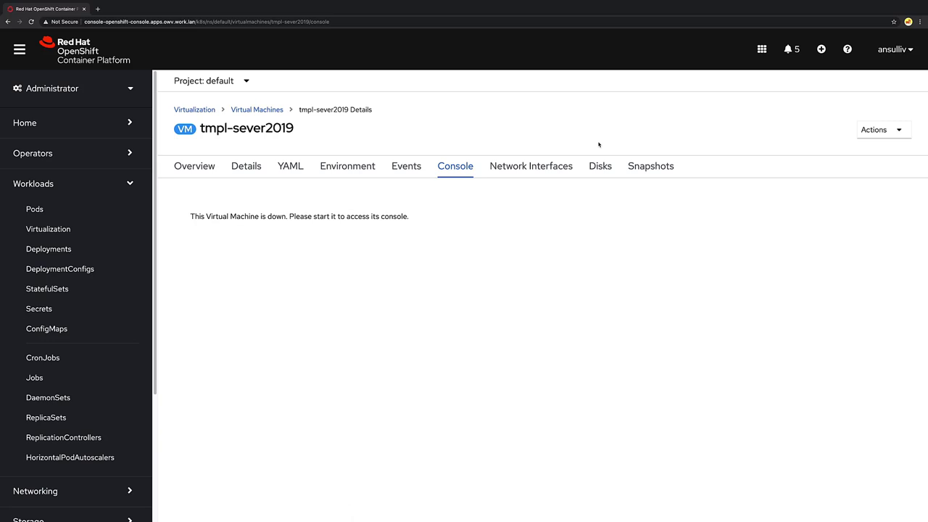
Delete tmpl-sever2019 with Delete Disks unchecked so its disks are kept
click(881, 129)
click(854, 255)
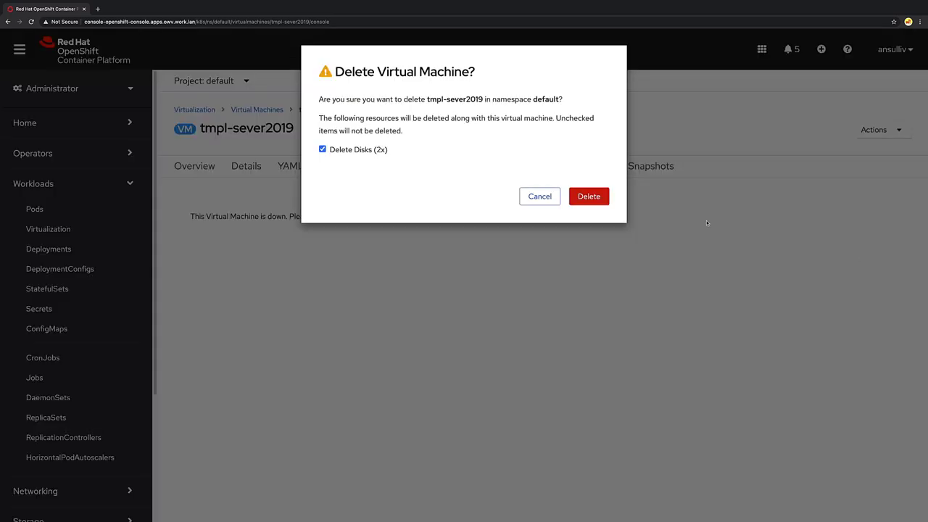
click(323, 150)
click(589, 197)
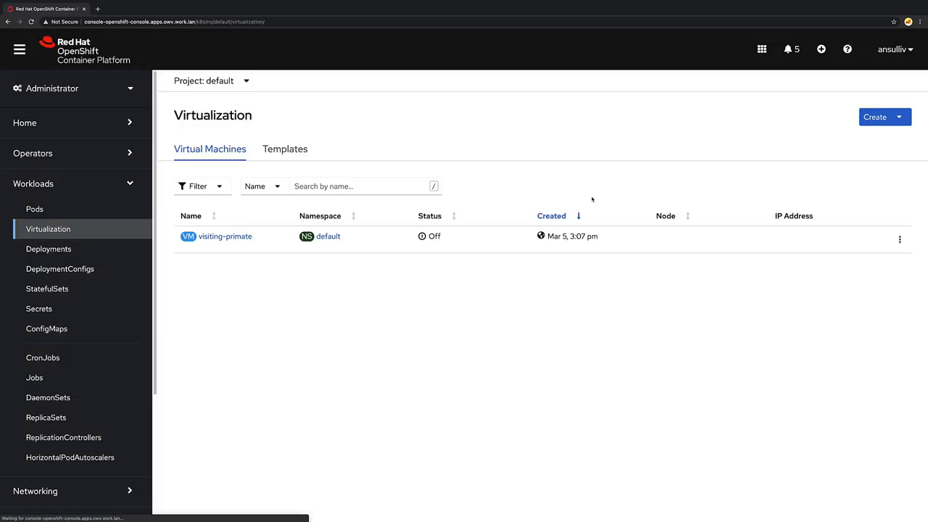
Navigate to Storage > PersistentVolumeClaims in the sidebar
click(56, 187)
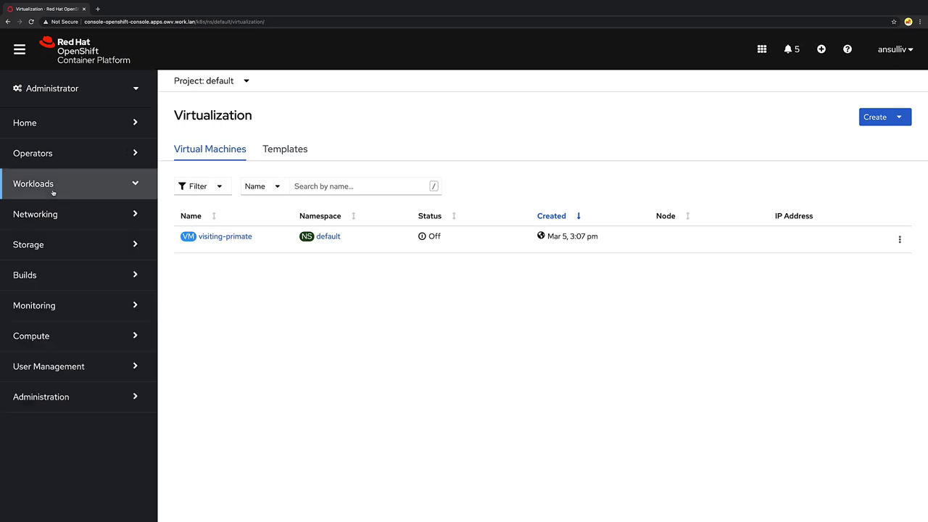
click(41, 246)
click(43, 290)
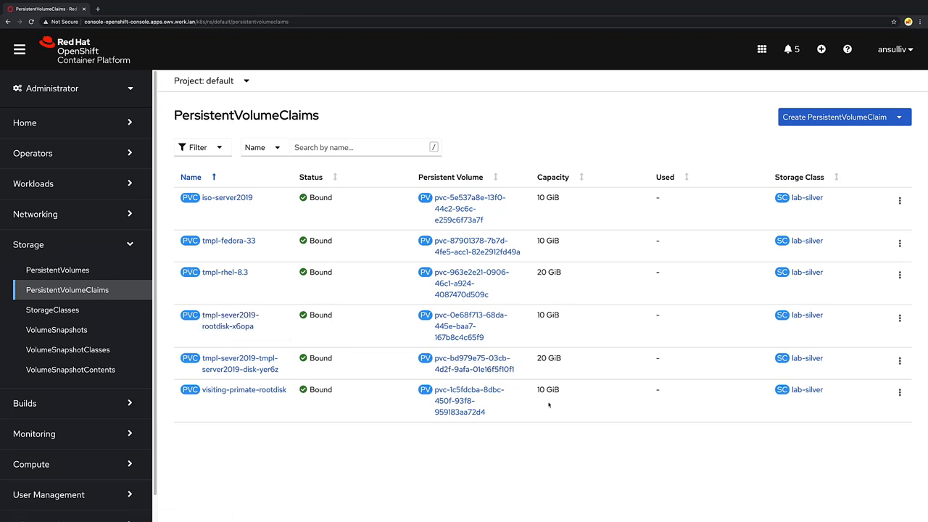
Delete the tmpl-sever2019-rootdisk-x6opa claim and return to Workloads in the sidebar
click(899, 317)
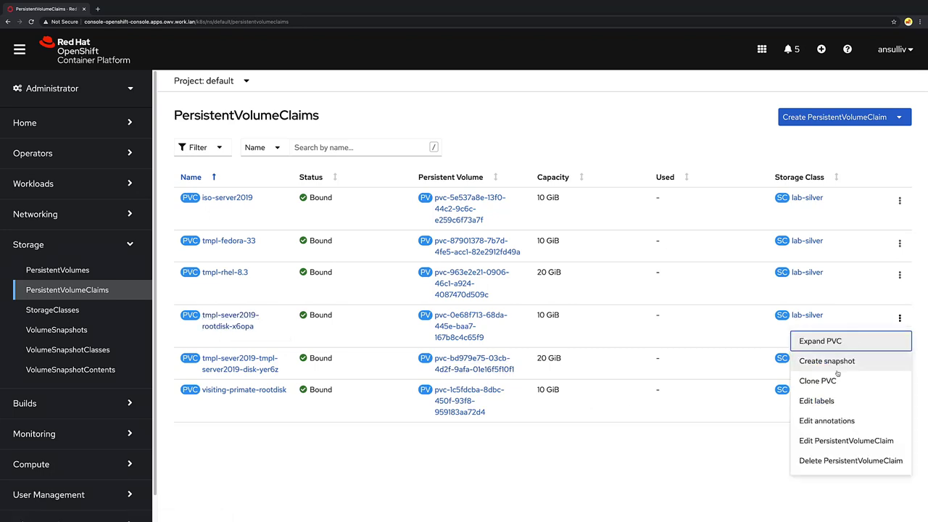
click(850, 460)
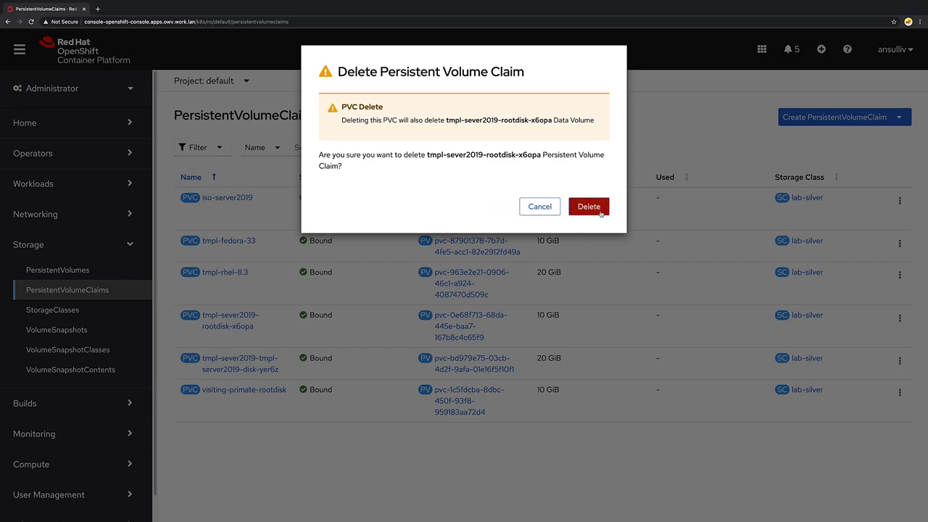
click(588, 208)
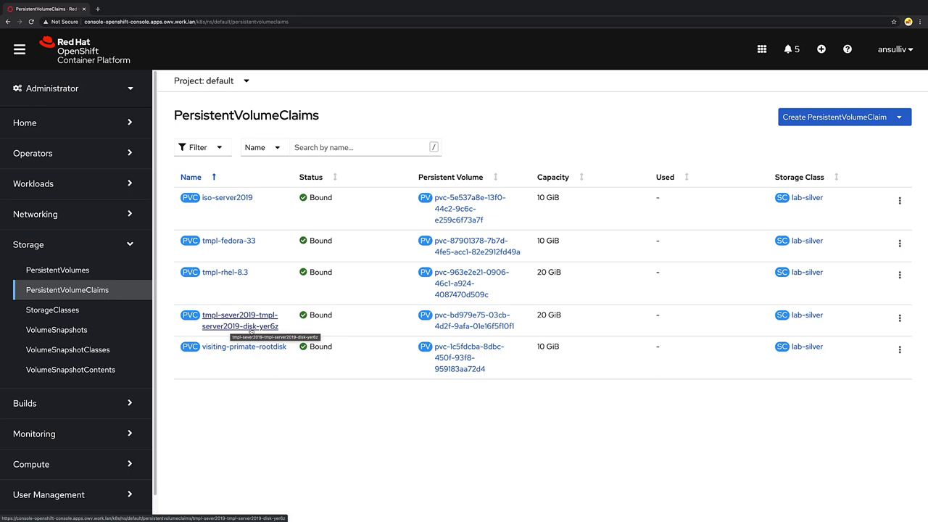
click(87, 248)
click(43, 183)
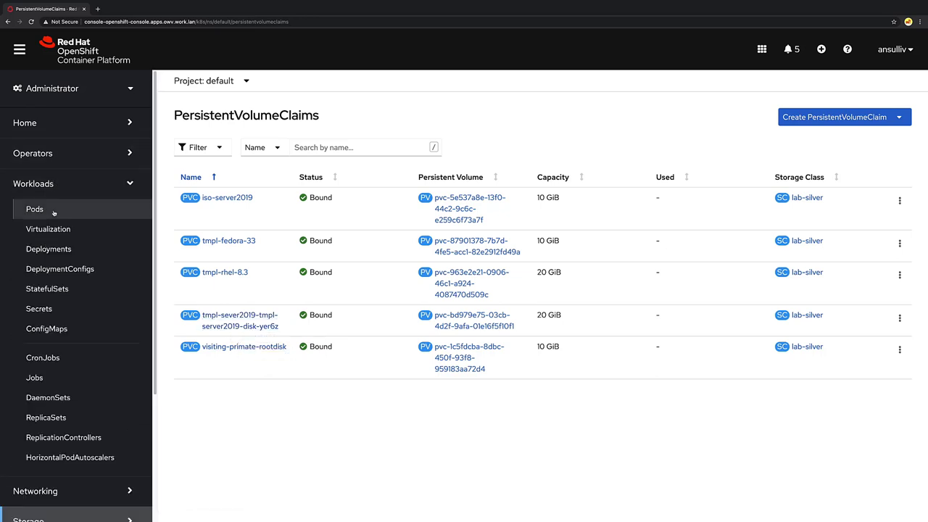
Go to Virtualization Templates and open the kebab on Microsoft Windows Server 2019 VM
click(48, 229)
click(285, 150)
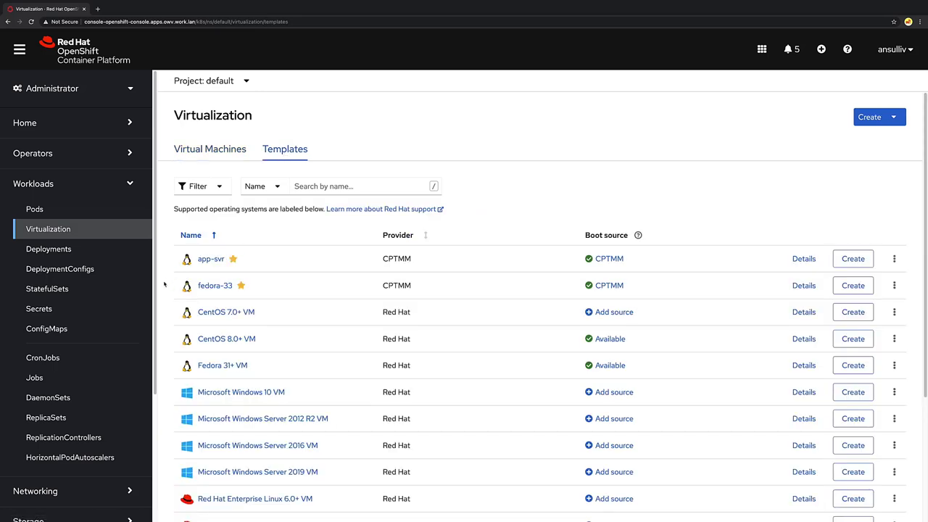
scroll(167, 283, down, 2)
scroll(167, 287, down, 1)
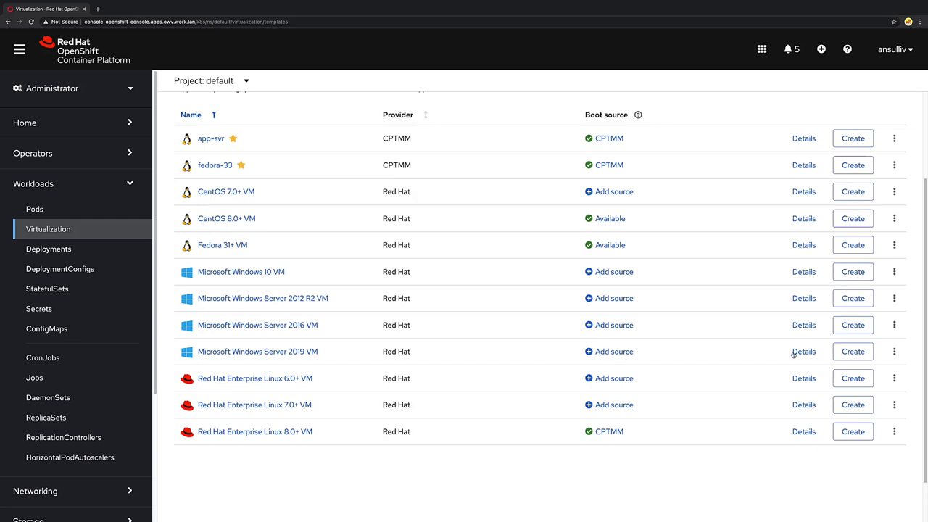
click(894, 352)
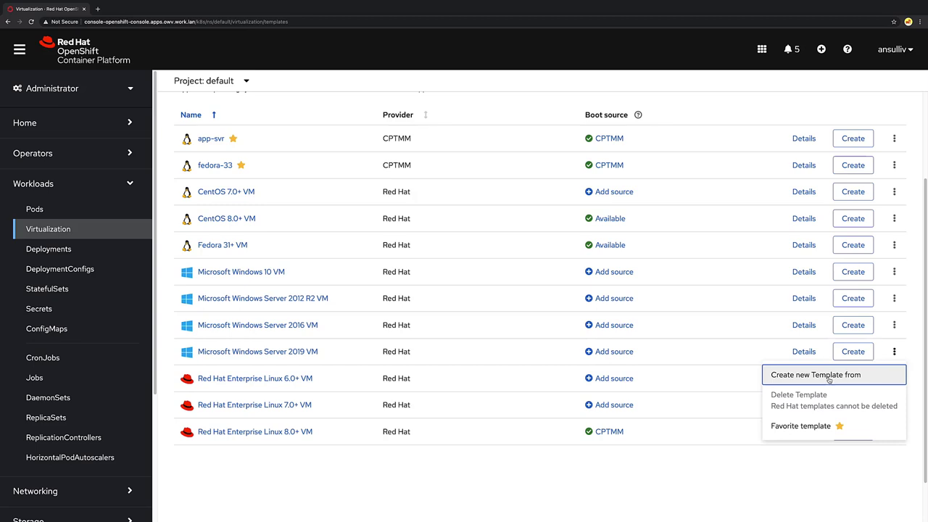
Create a new template named tmpl-sever2019 with provider CPTMM and guest tools mounting unchecked
click(829, 377)
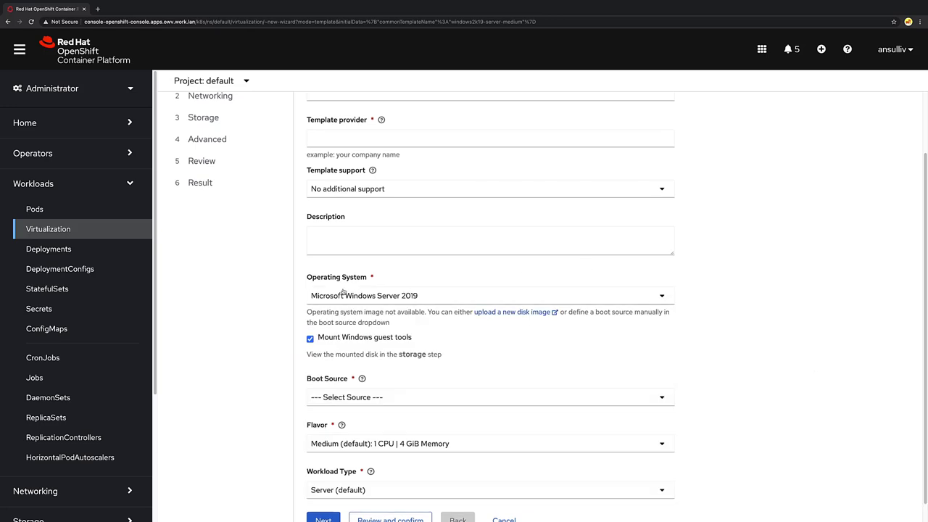
scroll(343, 291, up, 2)
click(337, 165)
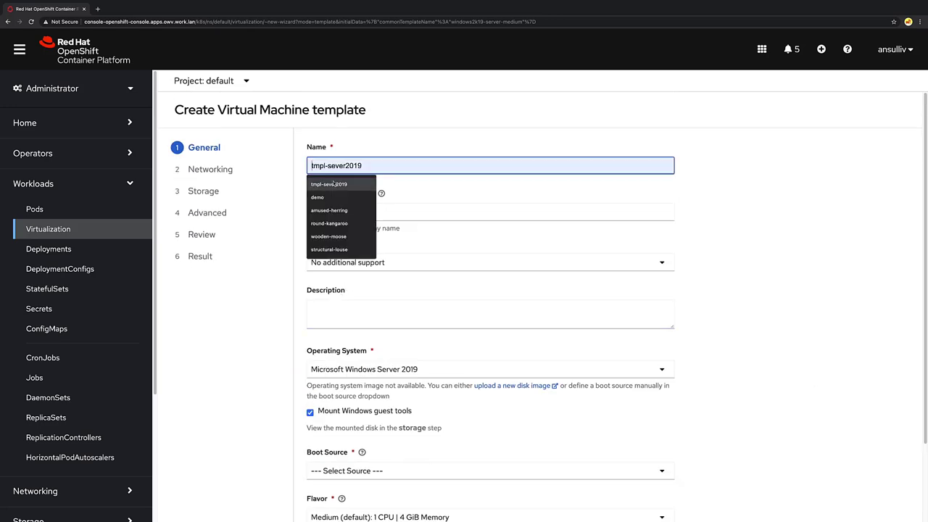
click(328, 187)
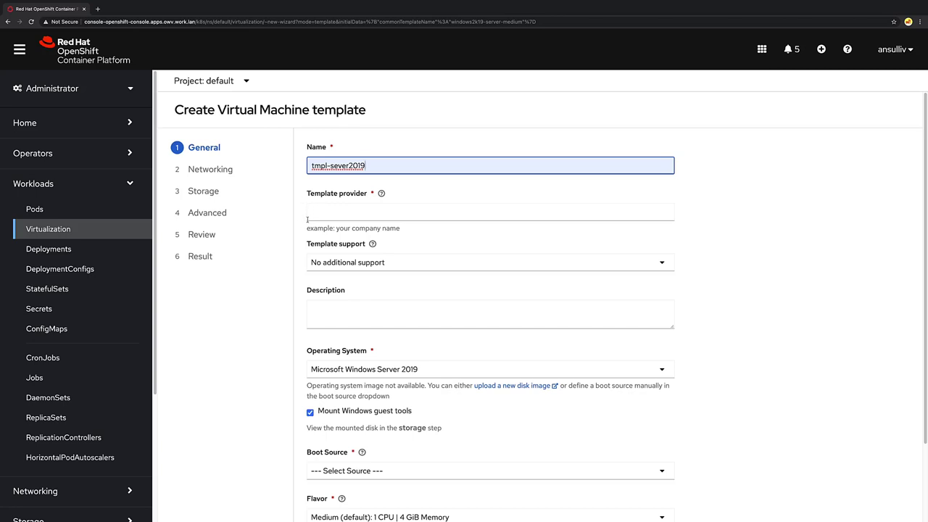
click(313, 214)
click(319, 230)
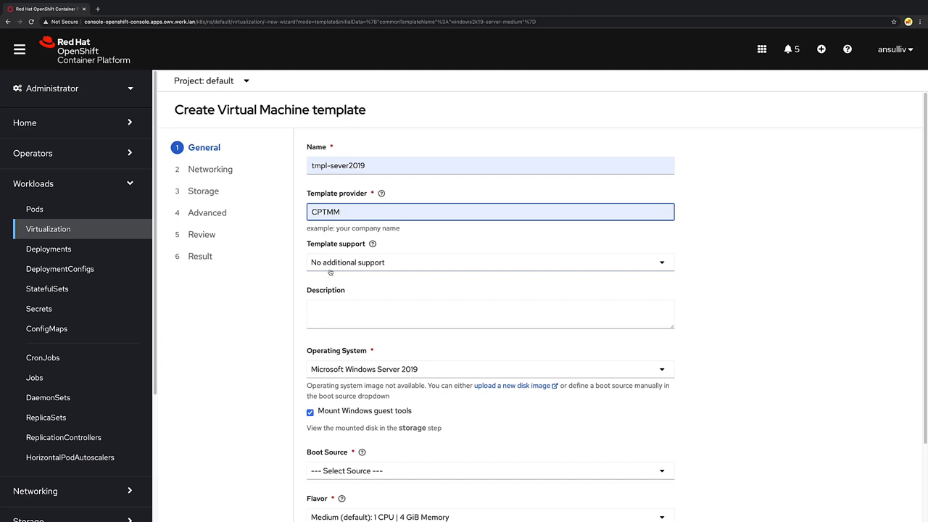
scroll(303, 287, down, 3)
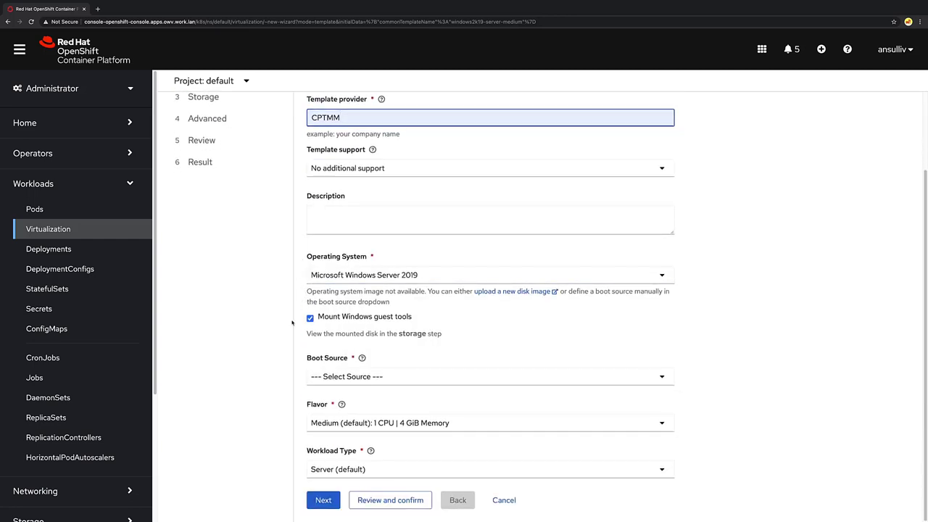
click(310, 317)
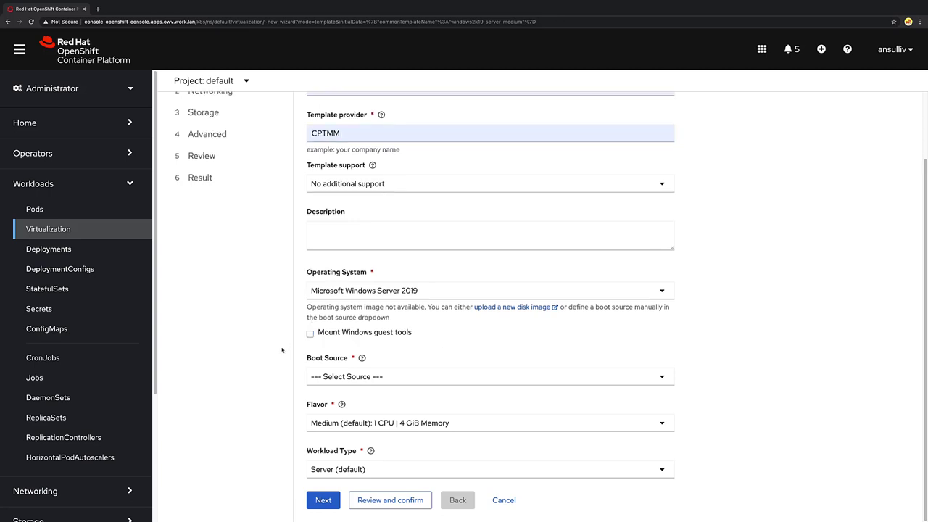
Boot from a clone of PVC tmpl-sever2019-tmpl-server2019-disk-yer6z in project default and continue
click(347, 379)
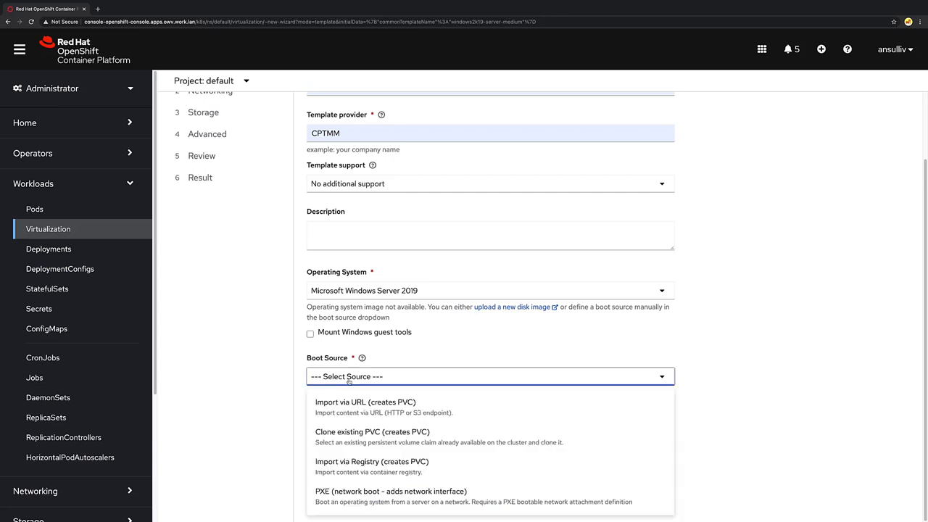
click(413, 436)
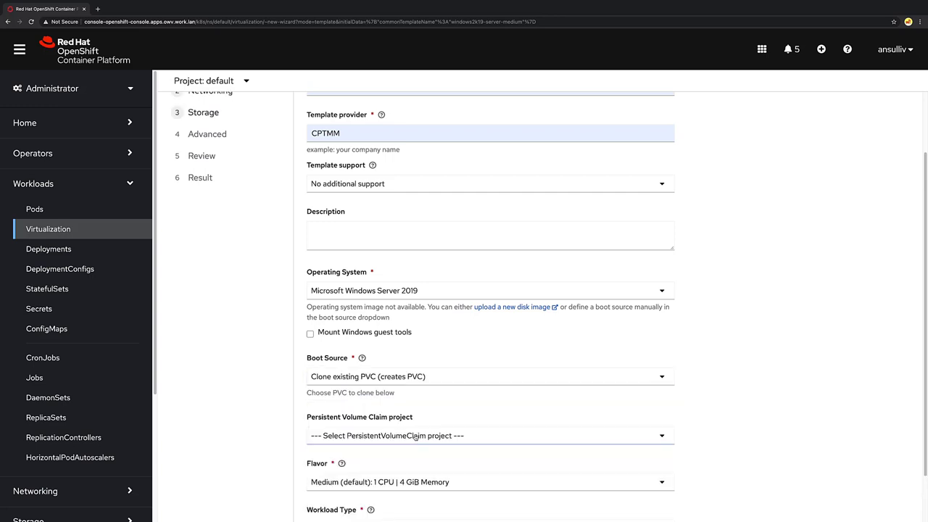
scroll(390, 433, down, 2)
click(361, 382)
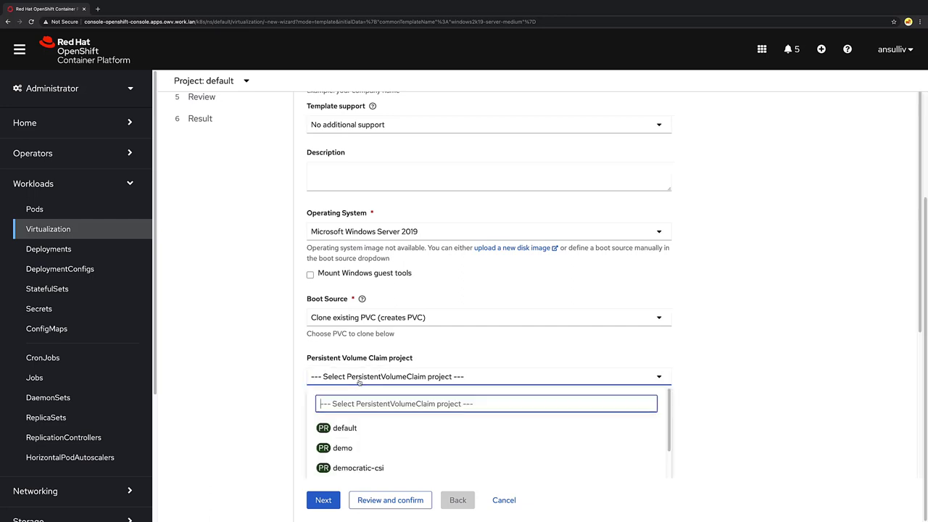
click(347, 427)
scroll(348, 422, down, 1)
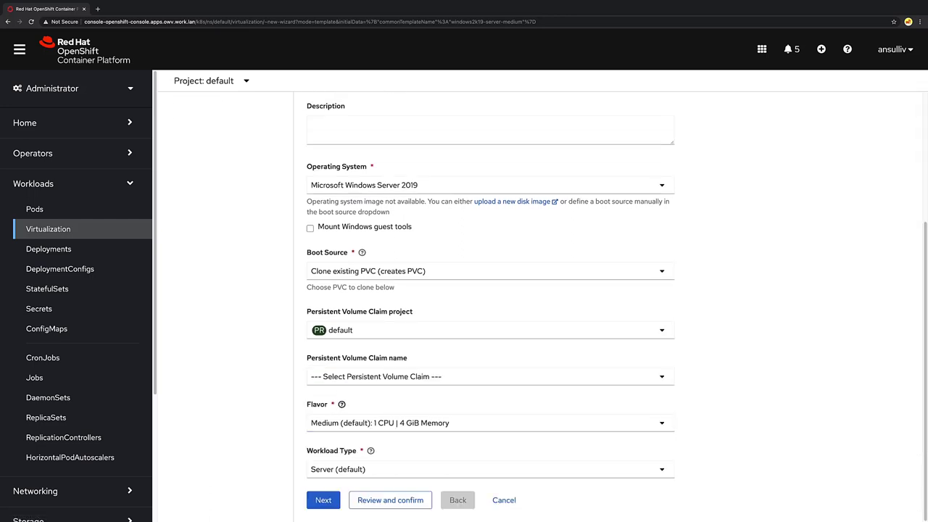
click(337, 379)
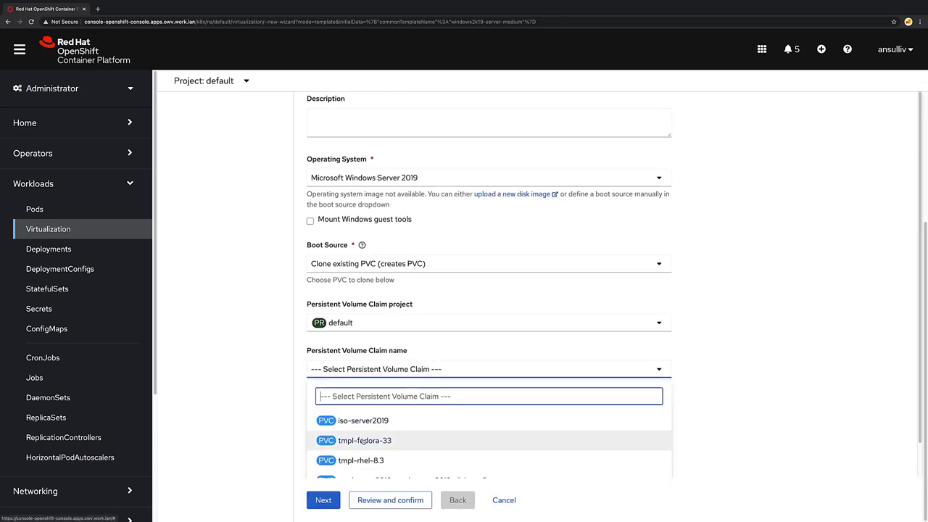
scroll(366, 441, down, 1)
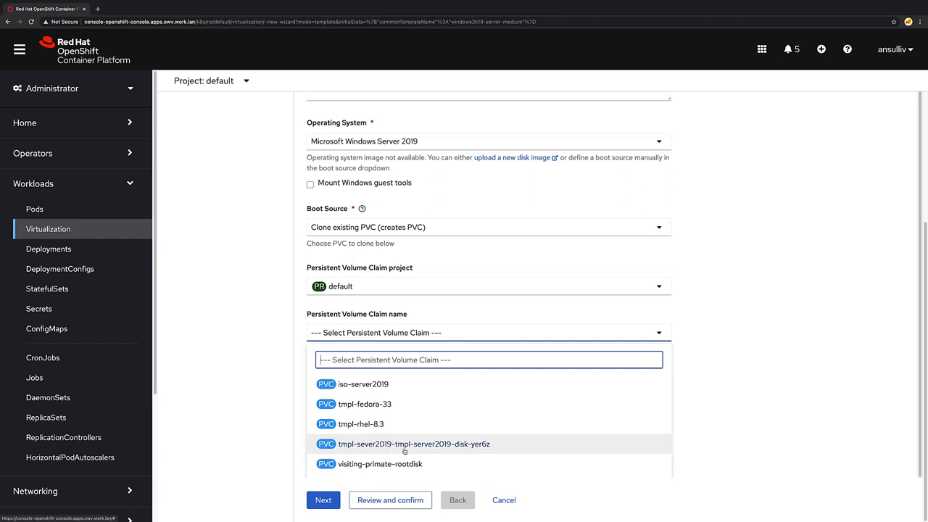
click(413, 443)
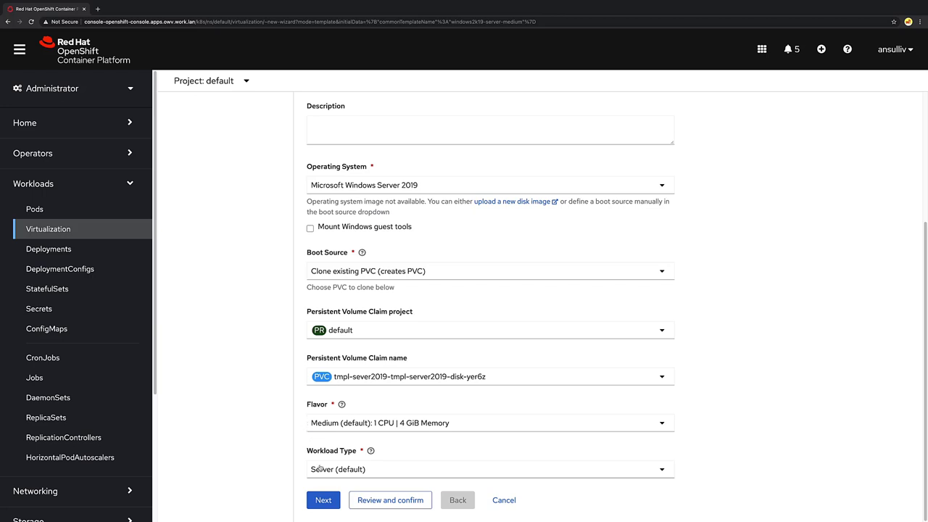
click(322, 501)
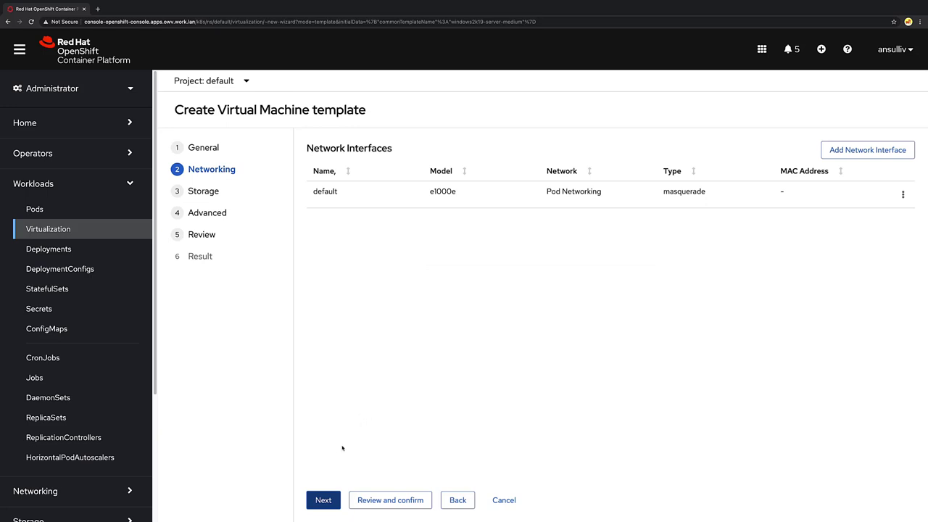
Accept default Networking, Storage and Advanced settings, create tmpl-sever2019 and return to the templates list
click(323, 500)
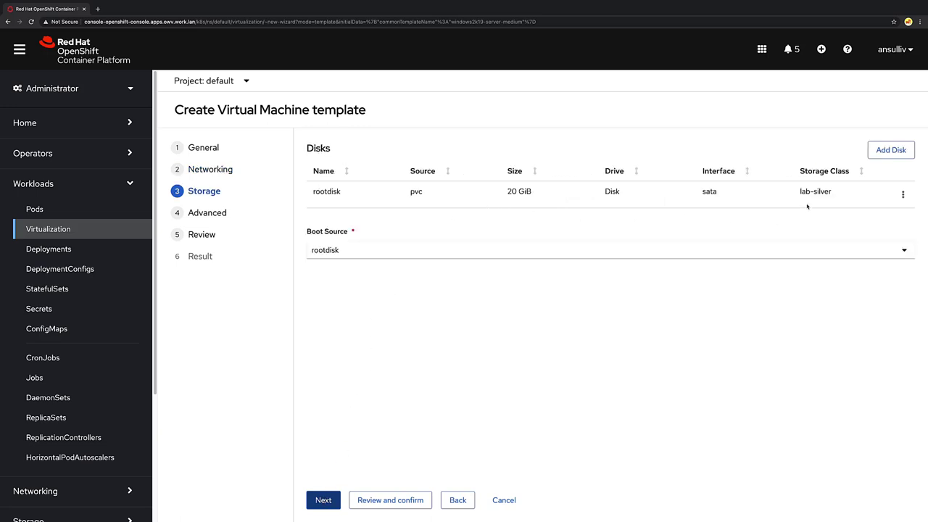
click(331, 504)
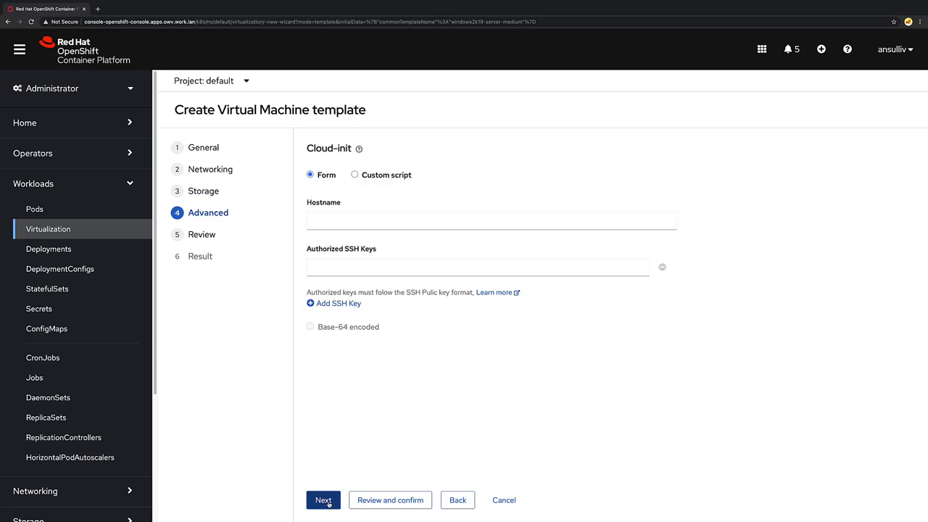
click(328, 501)
scroll(329, 504, down, 3)
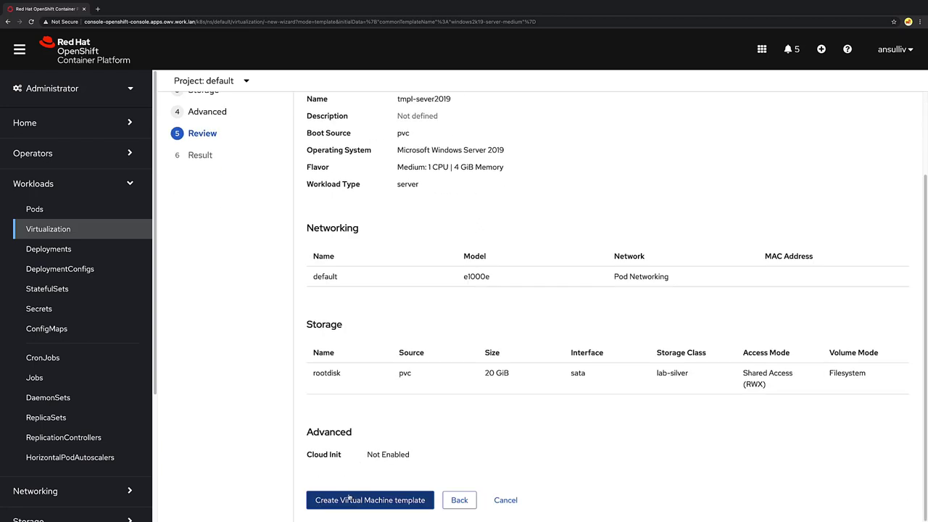
click(349, 497)
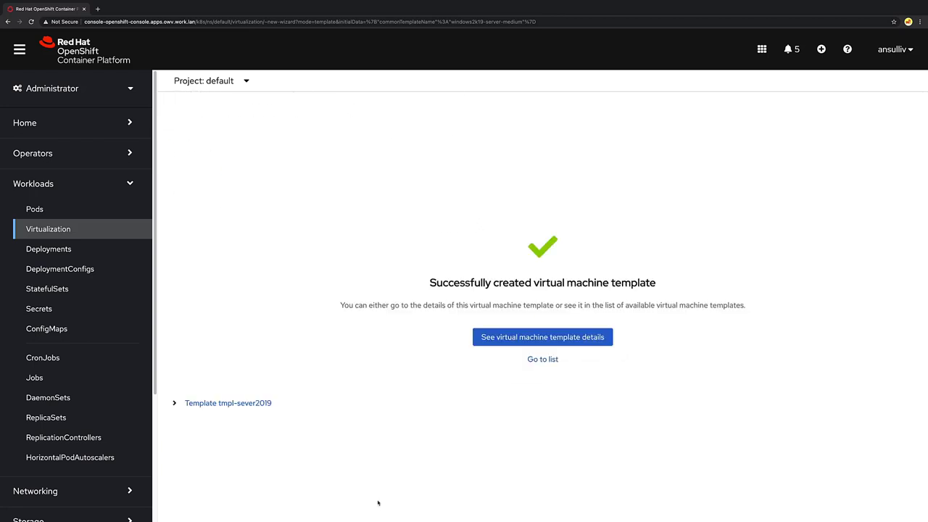
click(542, 360)
scroll(315, 405, down, 3)
scroll(315, 405, down, 1)
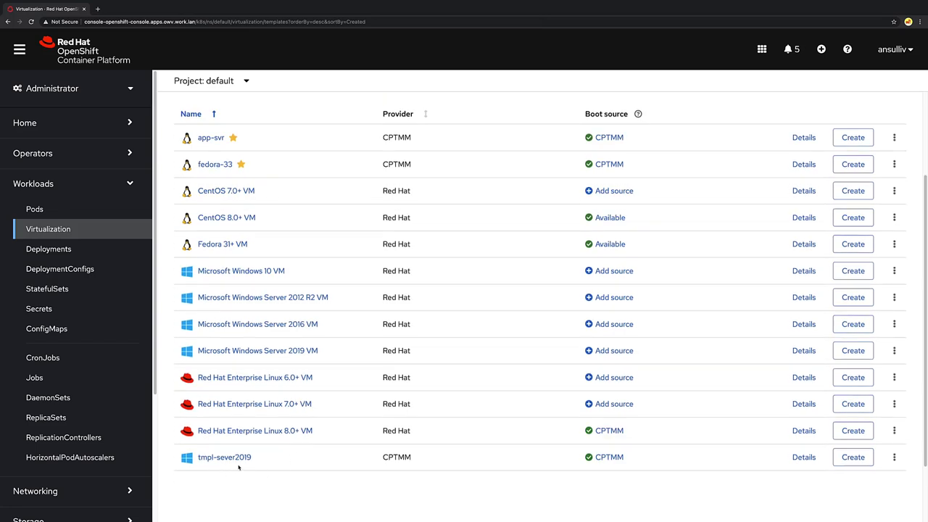
Create VM notable-alligator from tmpl-sever2019, dropping the 'tmpl-sever2019-' name prefix, and view the VM list
click(853, 458)
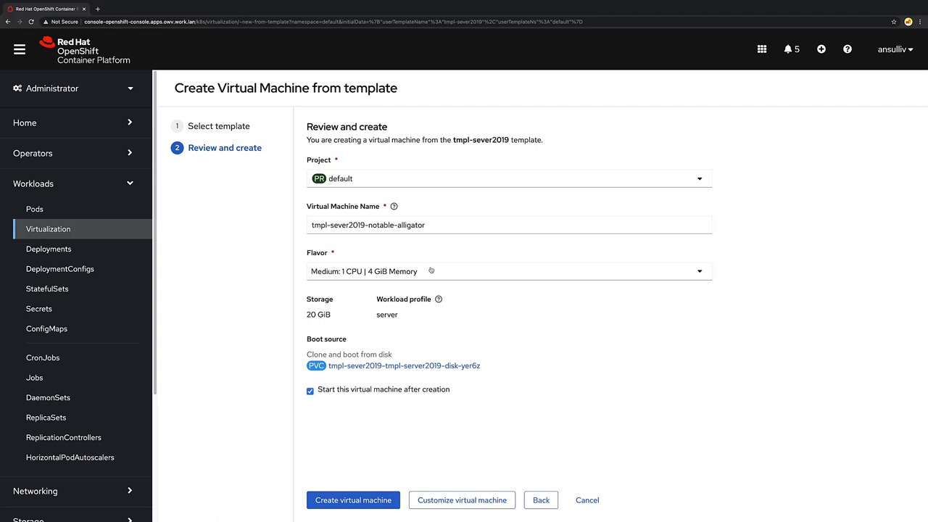
drag(369, 225, 290, 227)
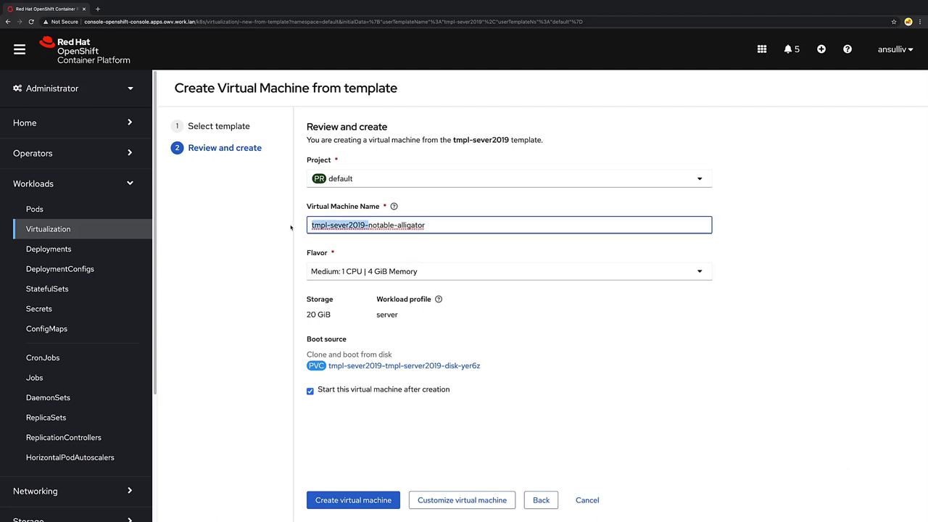
key(BackSpace)
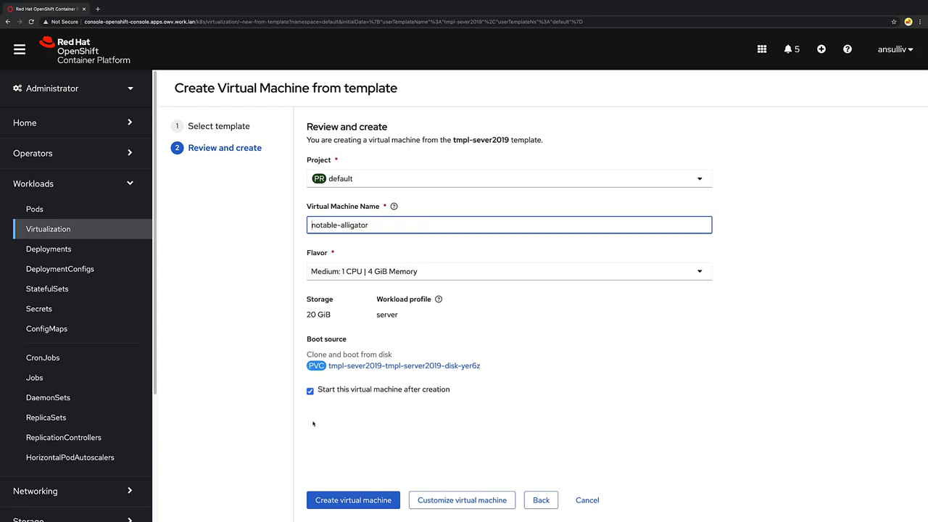
click(342, 500)
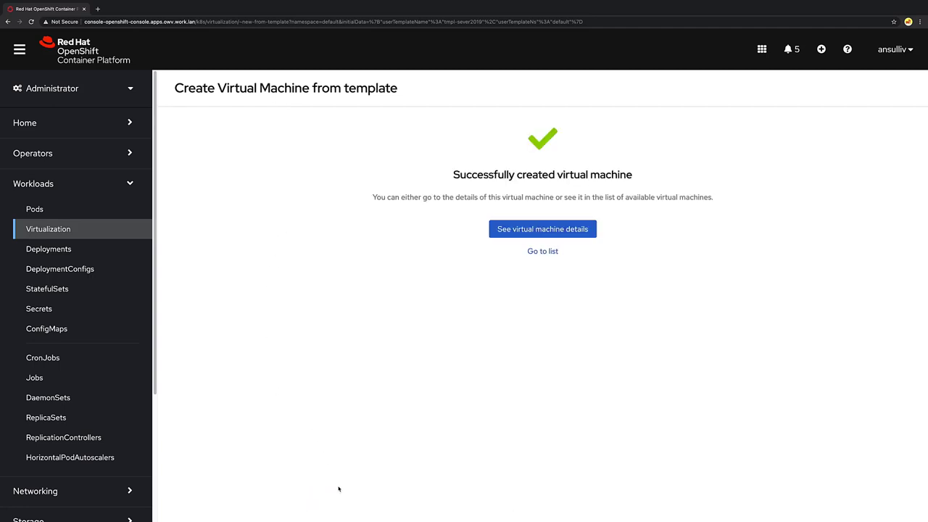
click(540, 252)
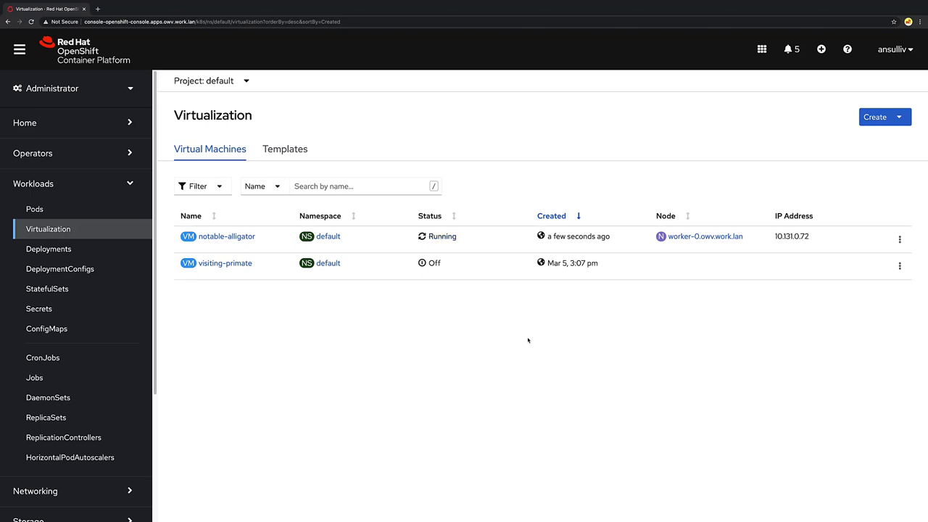
Show notable-alligator's VNC console as Windows boots to the region and language setup
click(243, 239)
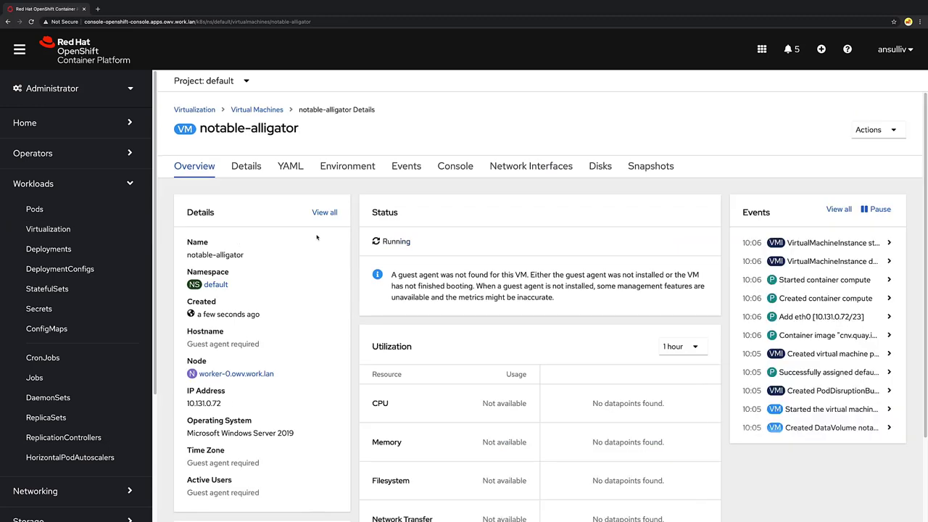
click(455, 166)
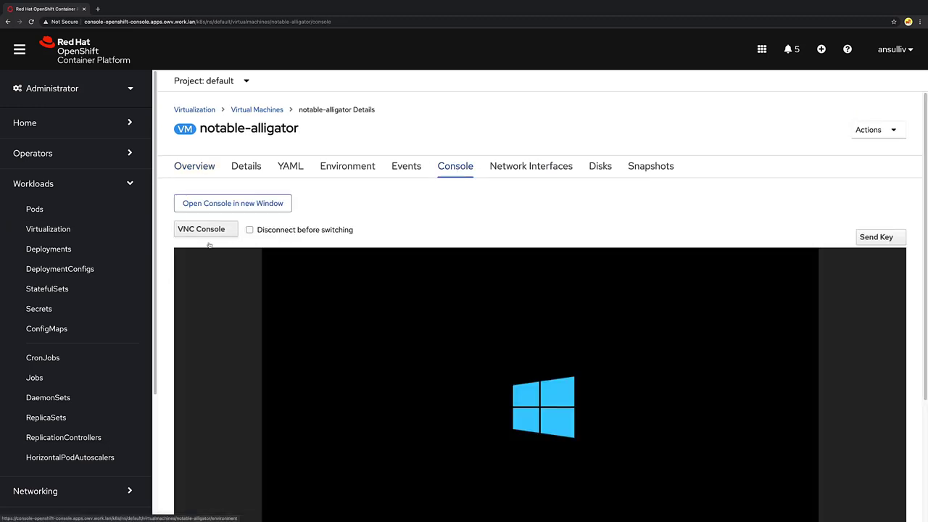
scroll(184, 266, down, 3)
scroll(175, 299, down, 2)
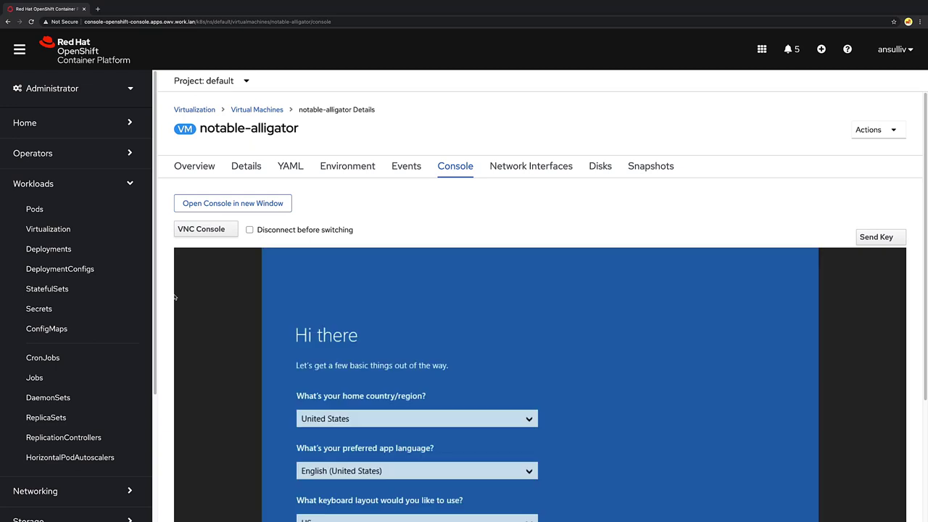
scroll(174, 297, down, 1)
scroll(175, 297, down, 2)
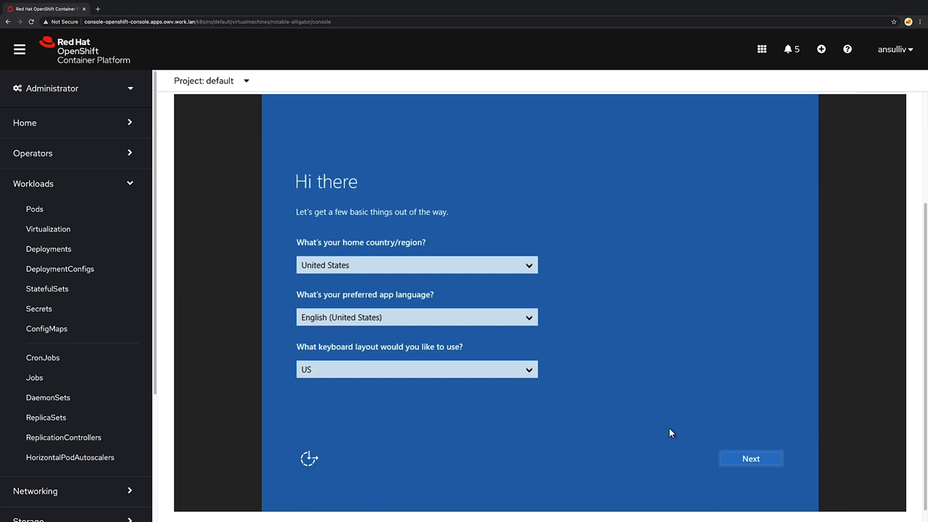
Accept region defaults and license terms, enter the Administrator password twice and finish setup
click(743, 461)
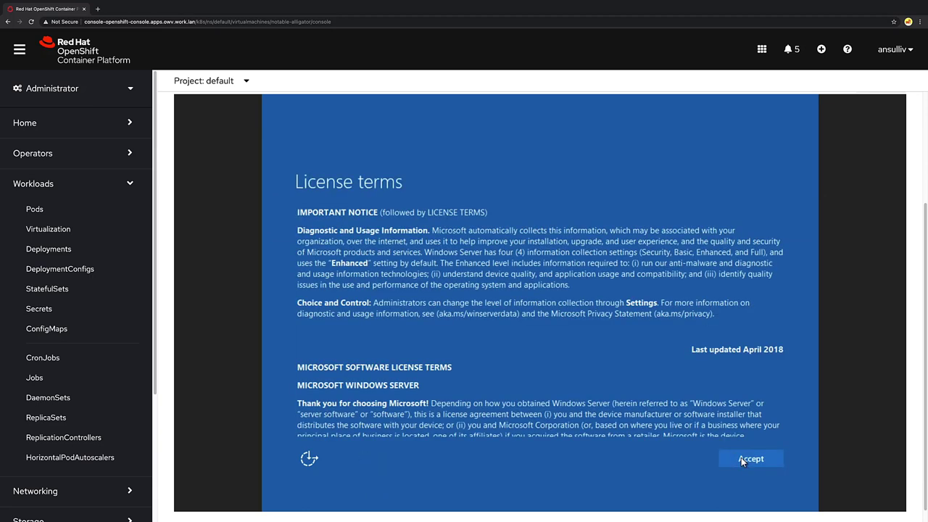
click(741, 458)
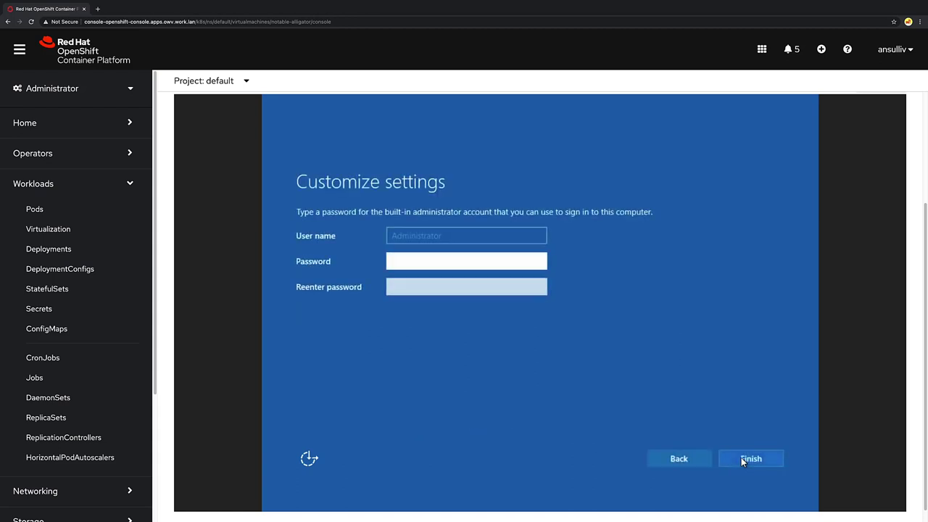
text(*******)
key(Tab)
text(*)
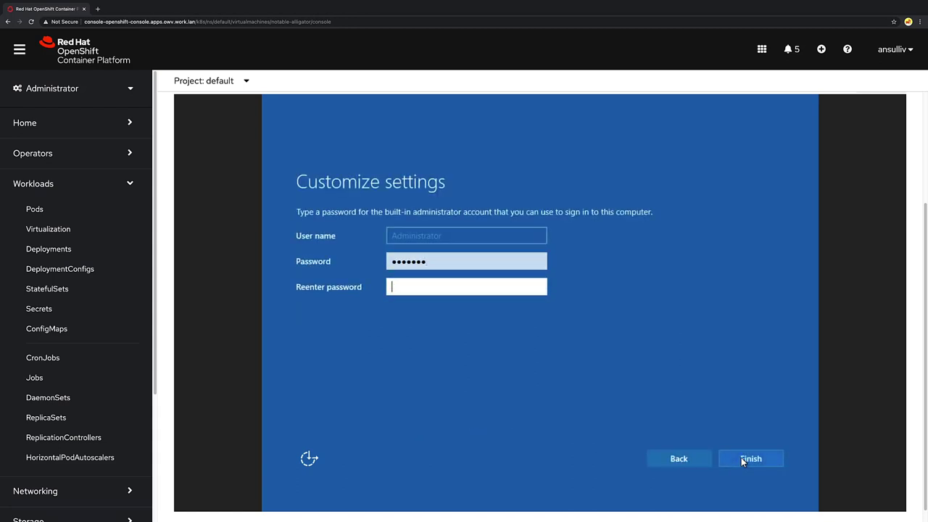
text(*******)
key(shift+Tab)
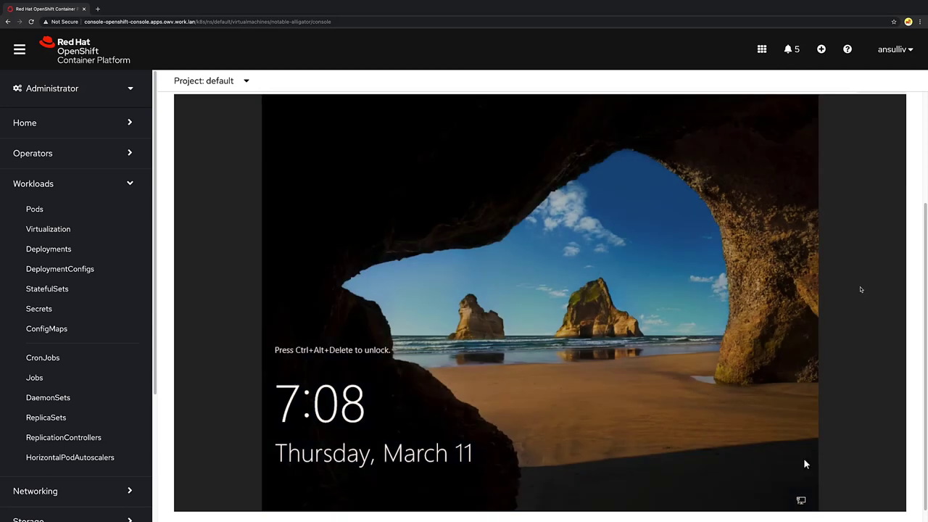
scroll(861, 289, up, 1)
Send Ctrl+Alt+Del to unlock Windows and sign in as Administrator with the password
click(873, 137)
click(872, 156)
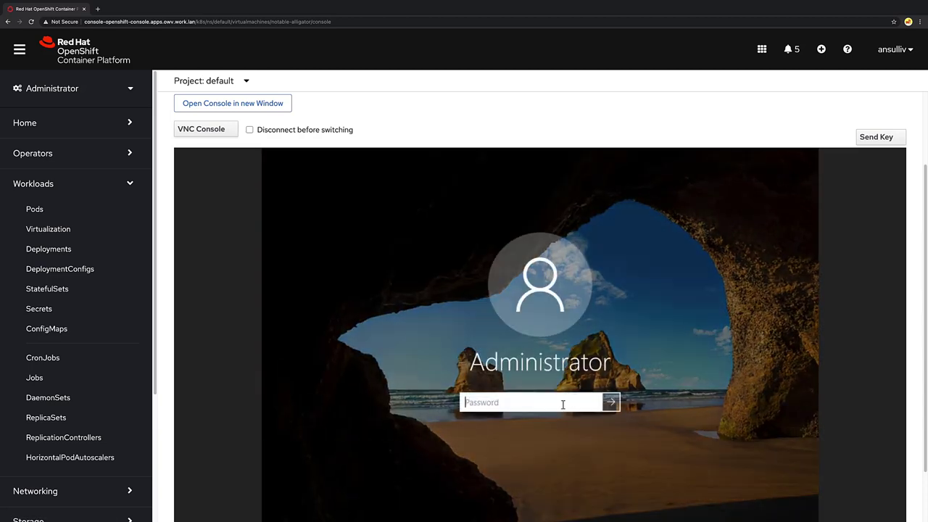
scroll(563, 404, down, 1)
text(*******)
key(Return)
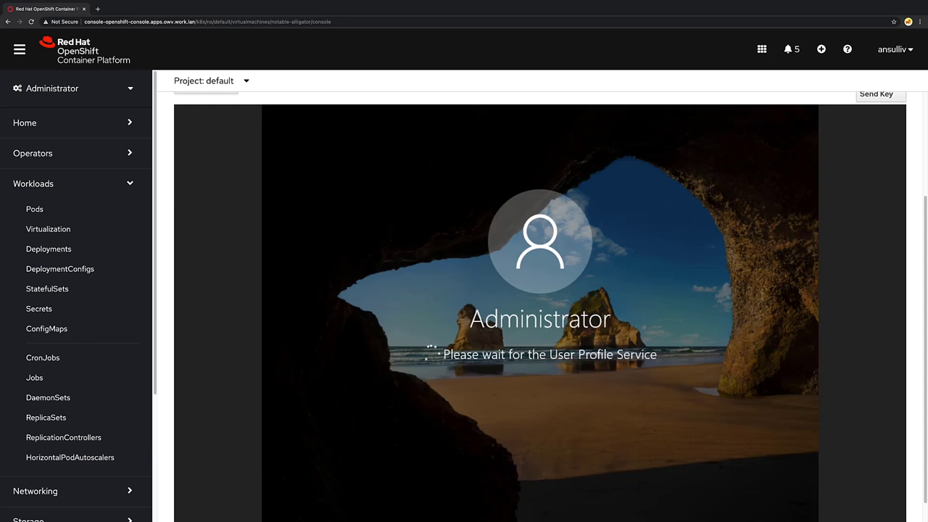